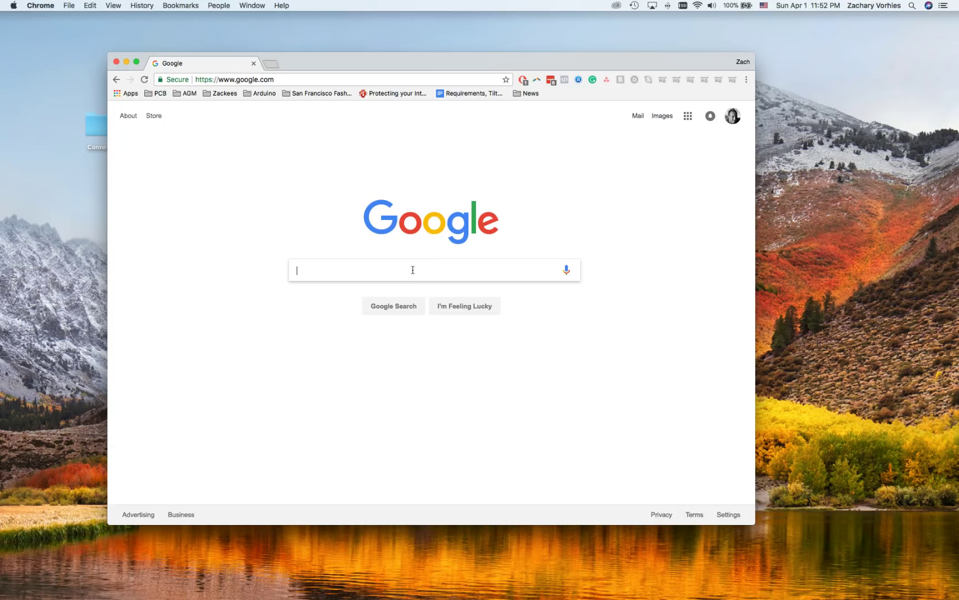
# Step: Search Google for "obama's birth certificate pdf"
pyautogui.write('ob')
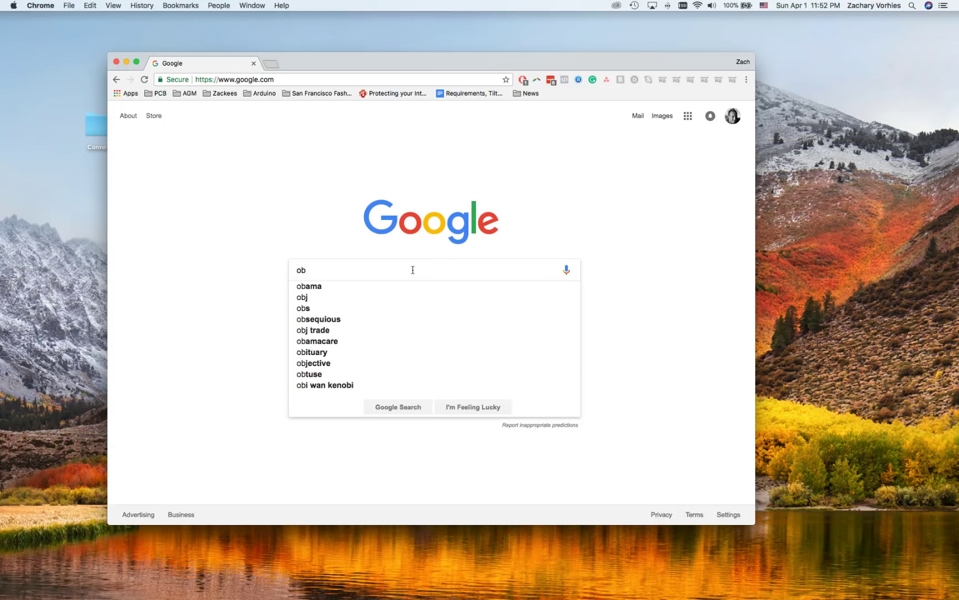
pyautogui.write("ama's b")
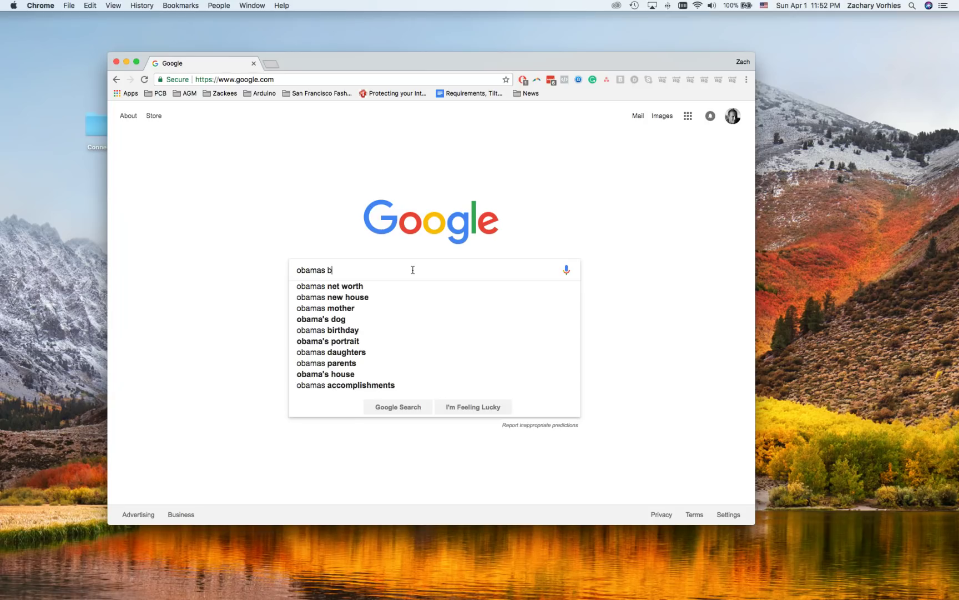
pyautogui.write('irth certificate')
pyautogui.press('Down')
pyautogui.press('Return')
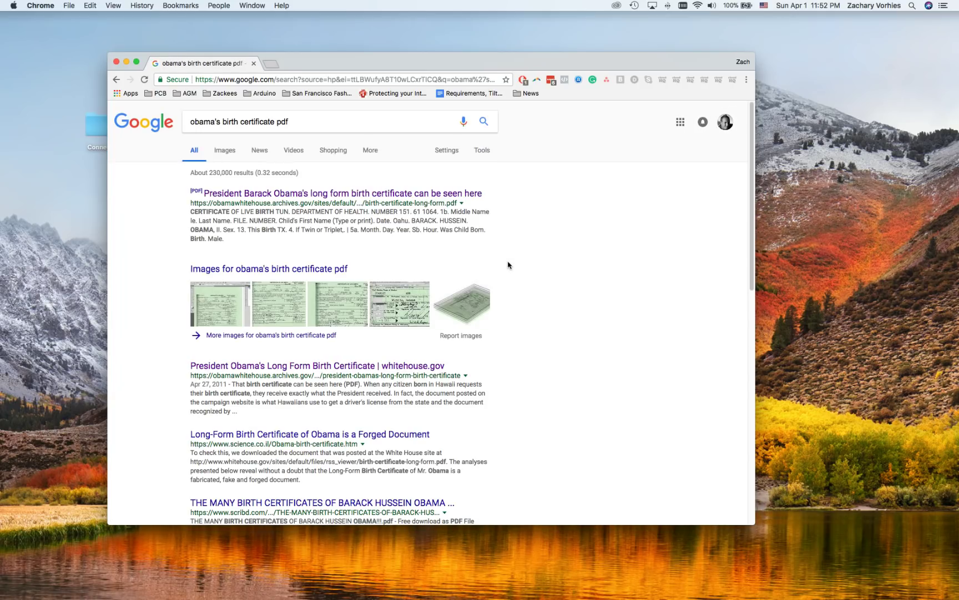
# Step: Open the whitehouse.gov article on President Obama's long form birth certificate and follow its link to the long form PDF
pyautogui.tripleClick(181, 368)
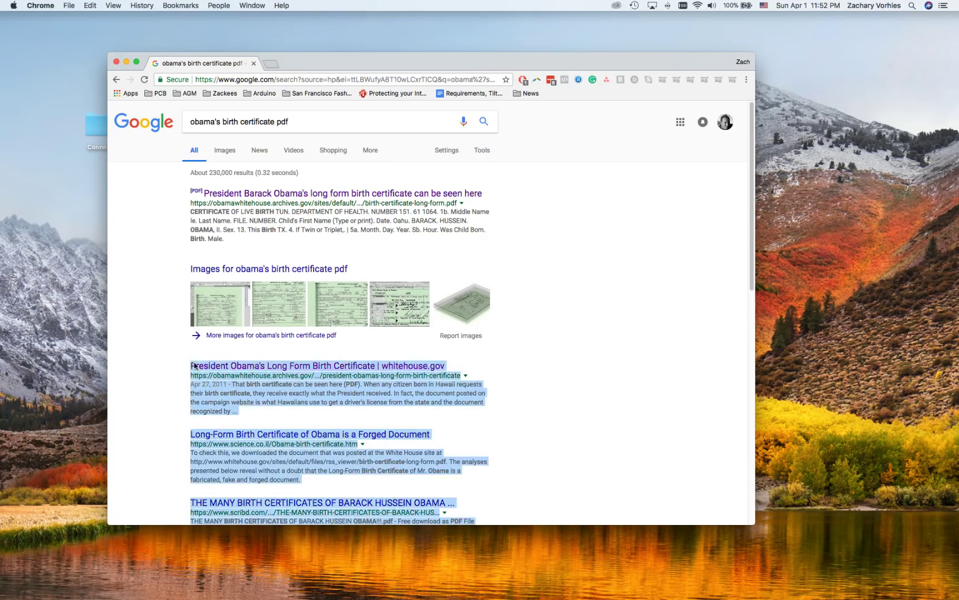
pyautogui.moveTo(470, 363); pyautogui.dragTo(310, 377)
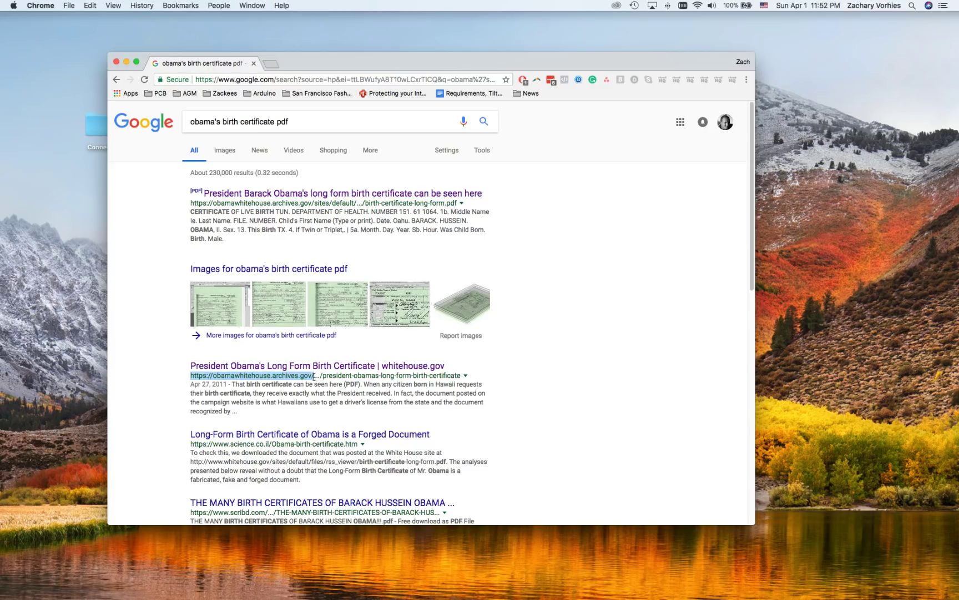
pyautogui.click(300, 367)
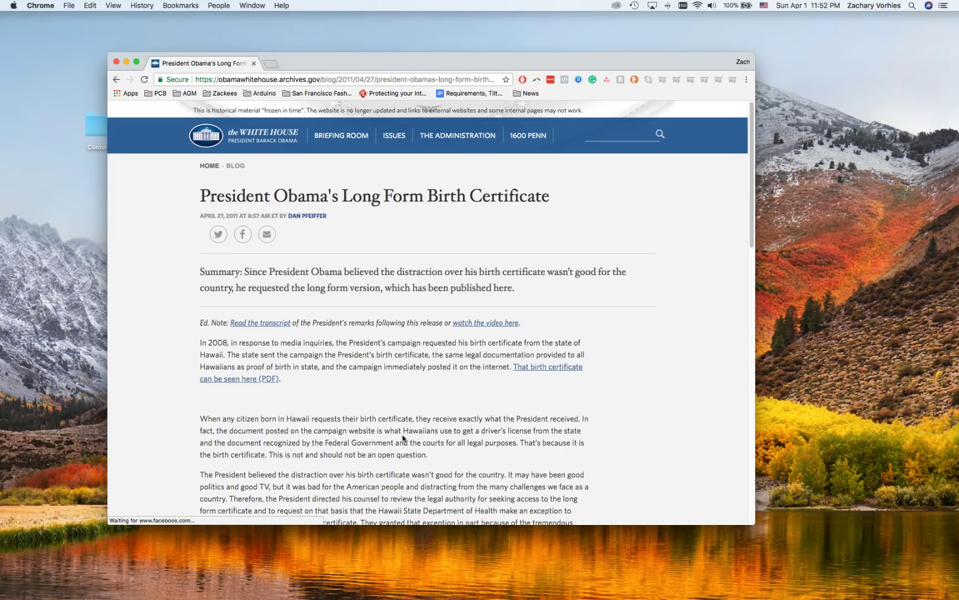
pyautogui.scroll(-5, 436, 405)
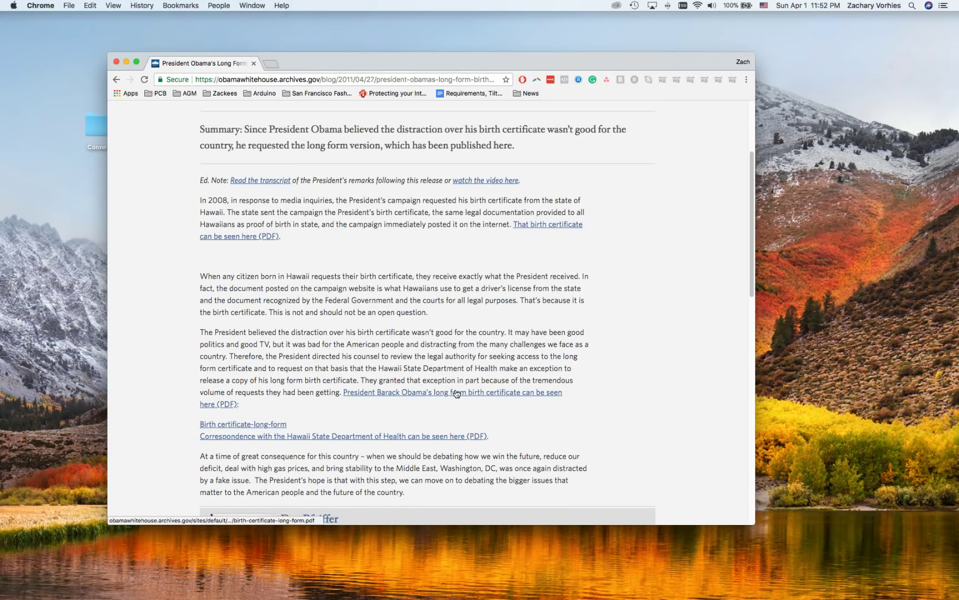
pyautogui.click(536, 397)
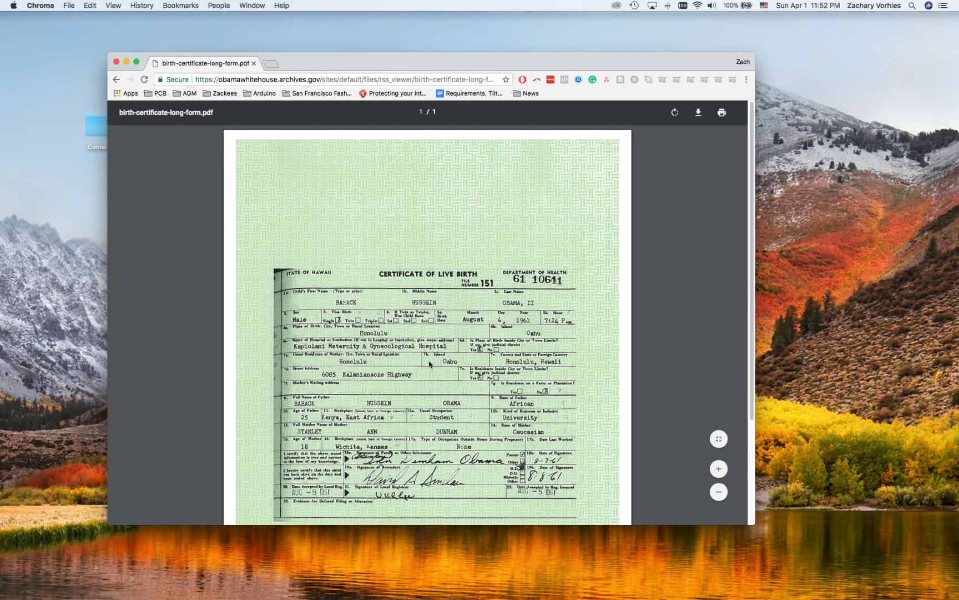
# Step: Save the birth certificate PDF to the Desktop as birth-certificate-long-form.pdf
pyautogui.scroll(-3, 394, 314)
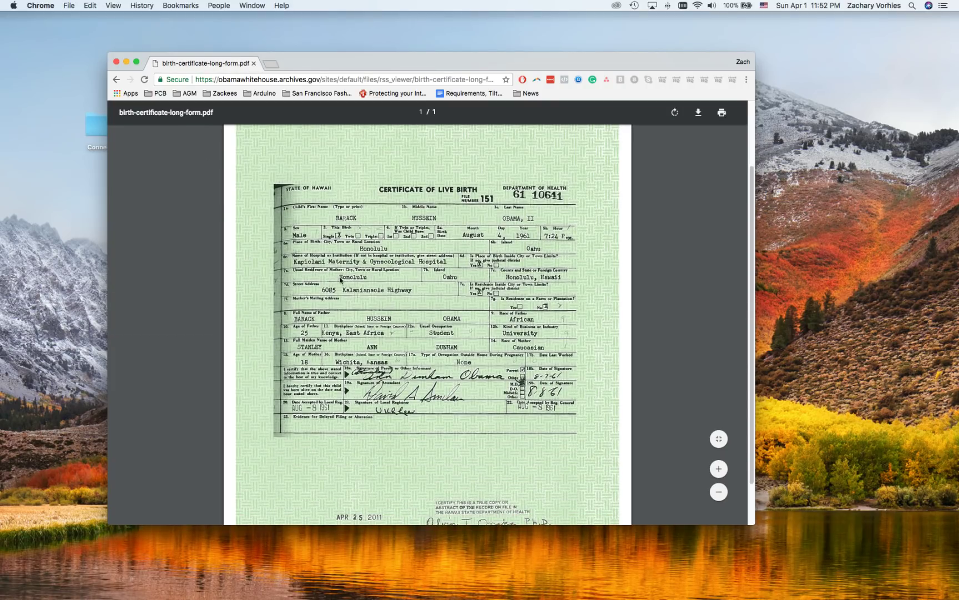
pyautogui.click(701, 118)
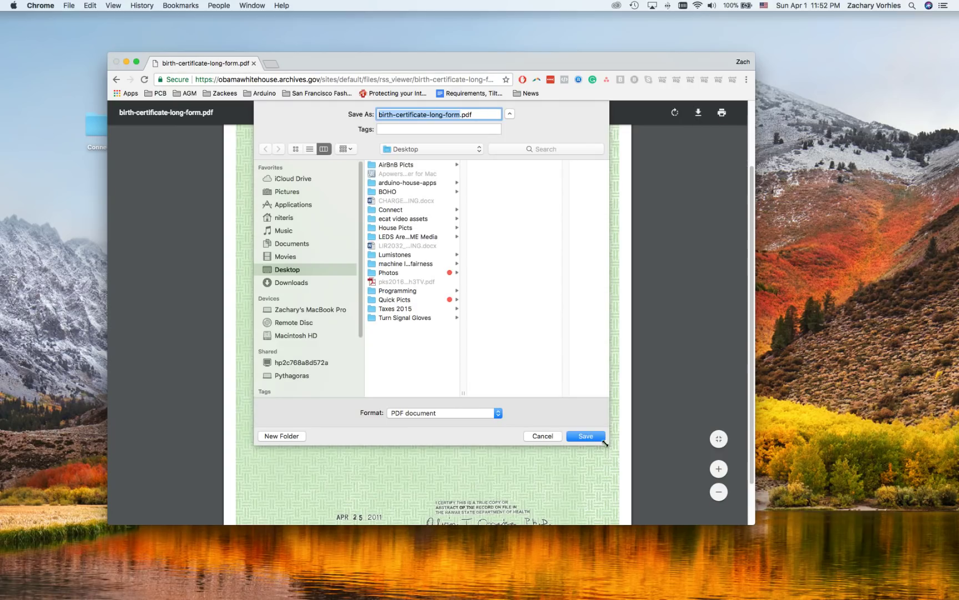
pyautogui.click(586, 436)
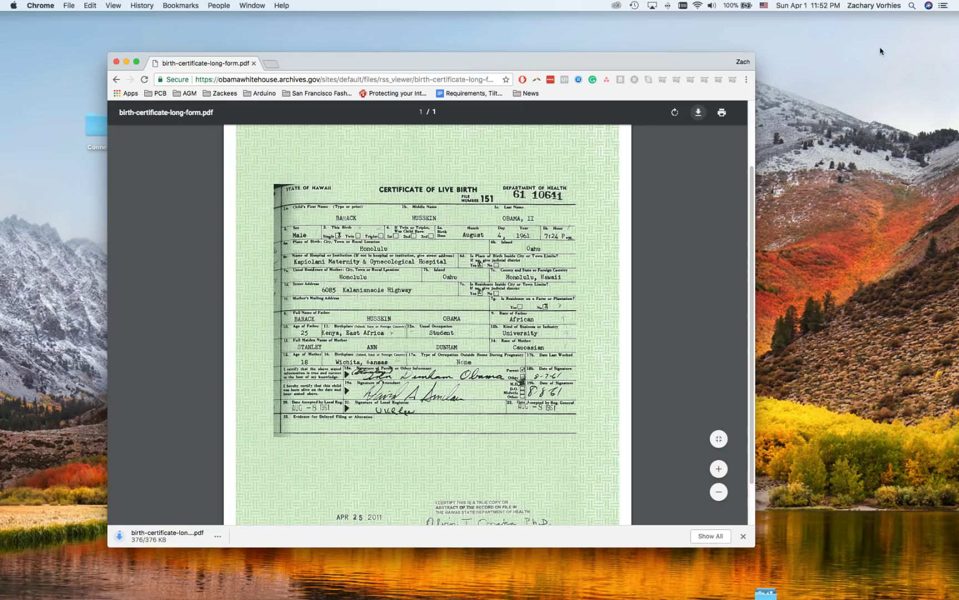
# Step: Launch Adobe Illustrator and open the downloaded birth-certificate-long-form.pdf in it, with the whole window in view
pyautogui.click(911, 7)
pyautogui.write('ad')
pyautogui.press('Return')
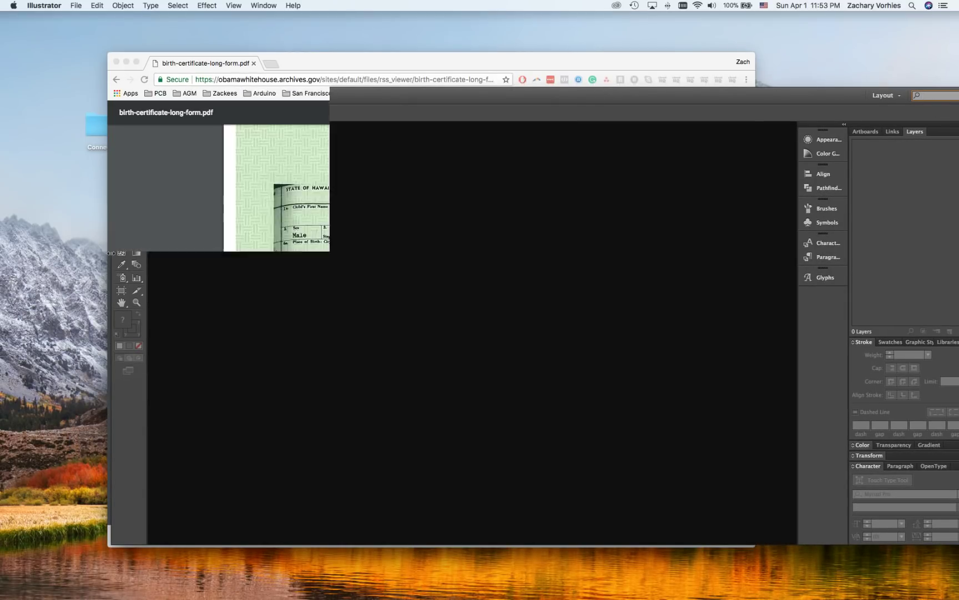
pyautogui.moveTo(398, 55); pyautogui.dragTo(321, 23)
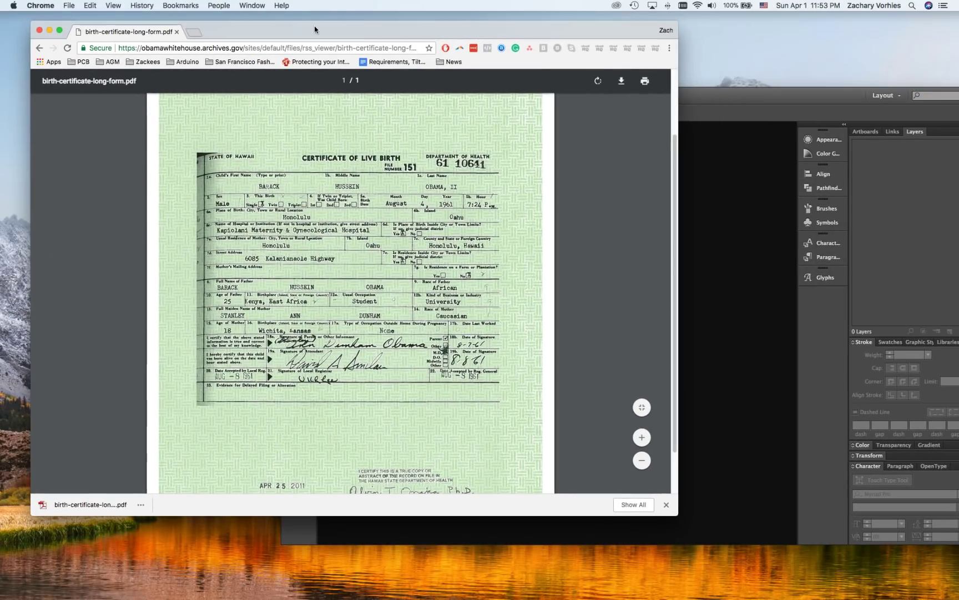
pyautogui.click(80, 502)
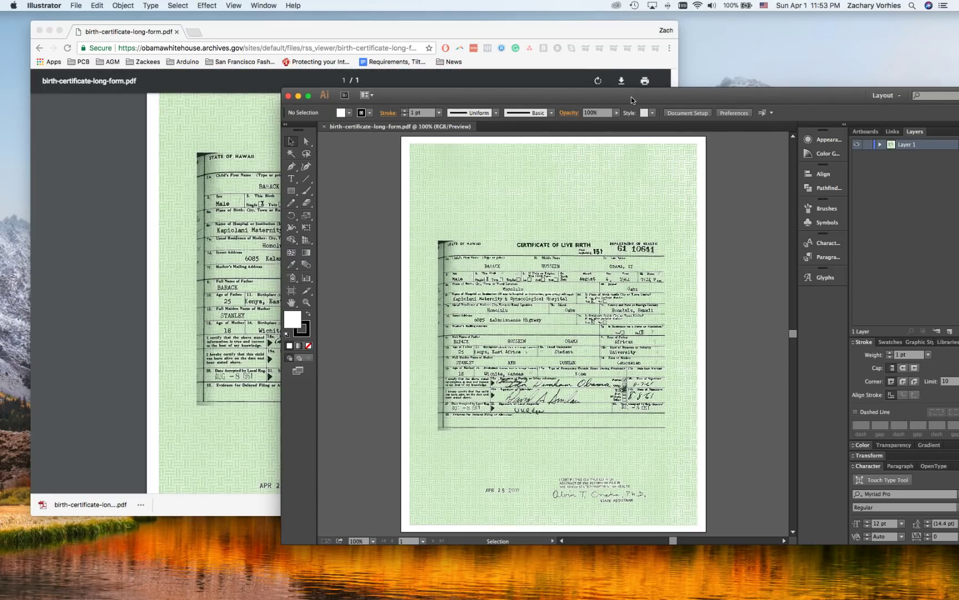
pyautogui.moveTo(631, 97)
pyautogui.mouseDown()
pyautogui.moveTo(480, 27)
pyautogui.moveTo(458, 47)
pyautogui.mouseUp()
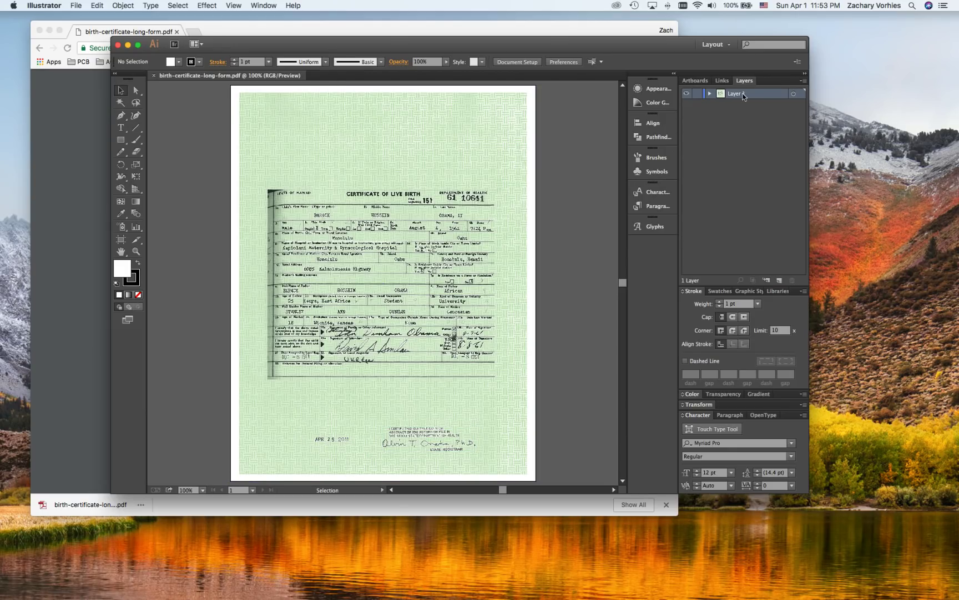
# Step: Expand Layer 1 and its clip group, and hide the clipping path and all nested clip groups except the lowest two
pyautogui.click(710, 93)
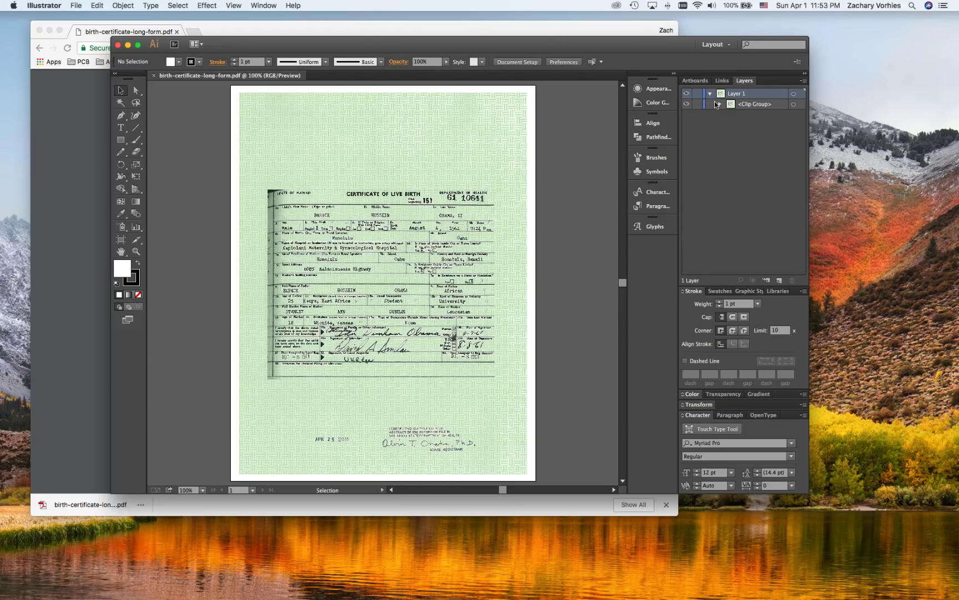
pyautogui.click(719, 104)
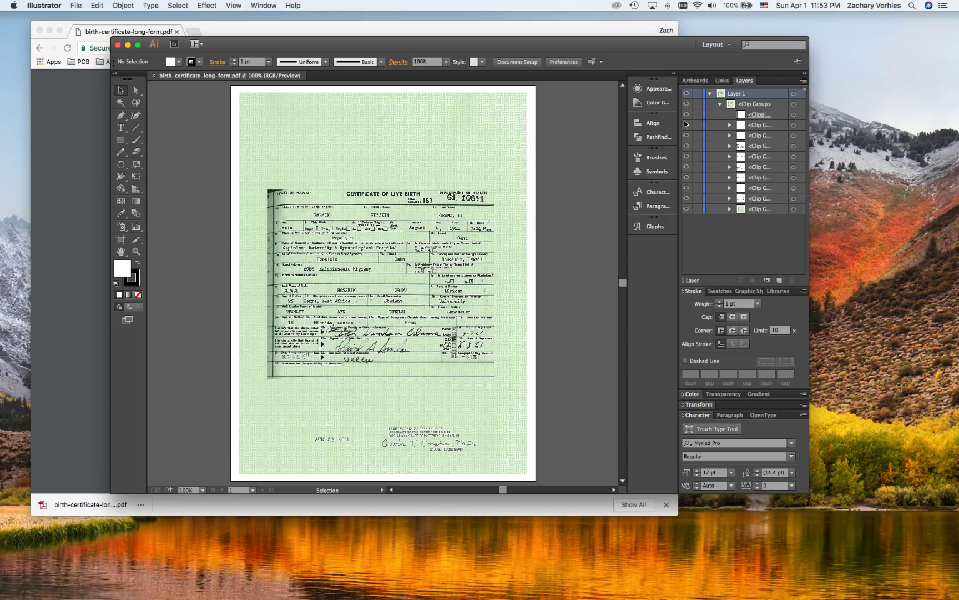
pyautogui.click(687, 181)
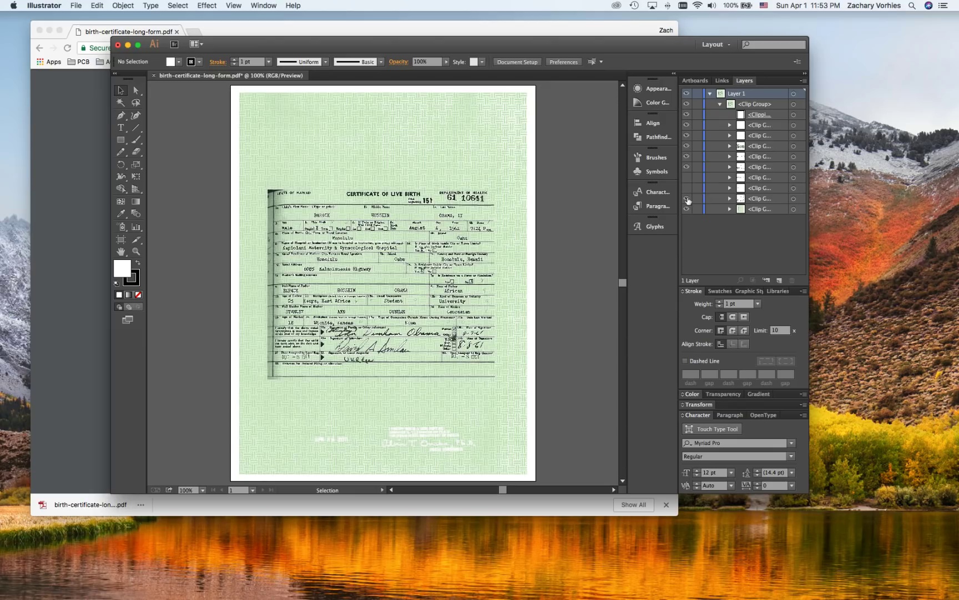
pyautogui.click(687, 166)
pyautogui.click(688, 157)
pyautogui.click(687, 136)
pyautogui.click(687, 125)
pyautogui.click(688, 114)
pyautogui.click(687, 104)
pyautogui.click(687, 106)
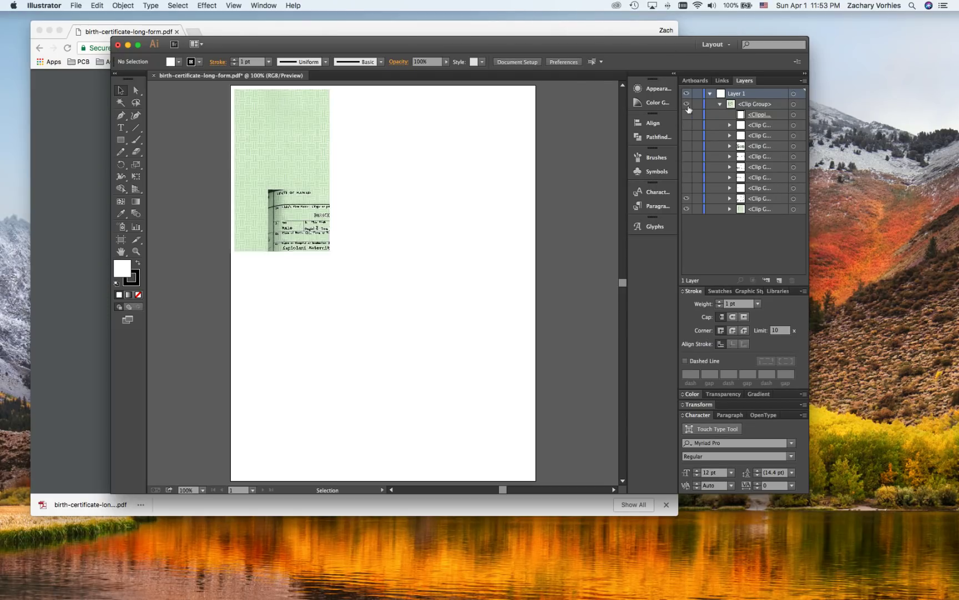
# Step: Toggle the clipping path's visibility to compare the page with and without it, leaving it hidden
pyautogui.click(688, 115)
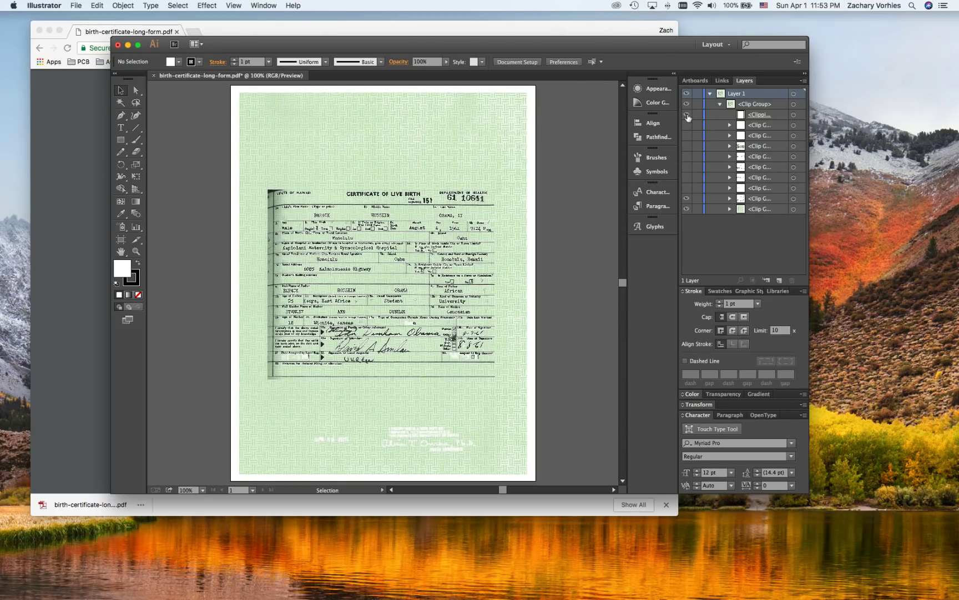
pyautogui.click(687, 115)
pyautogui.click(687, 115)
pyautogui.click(688, 115)
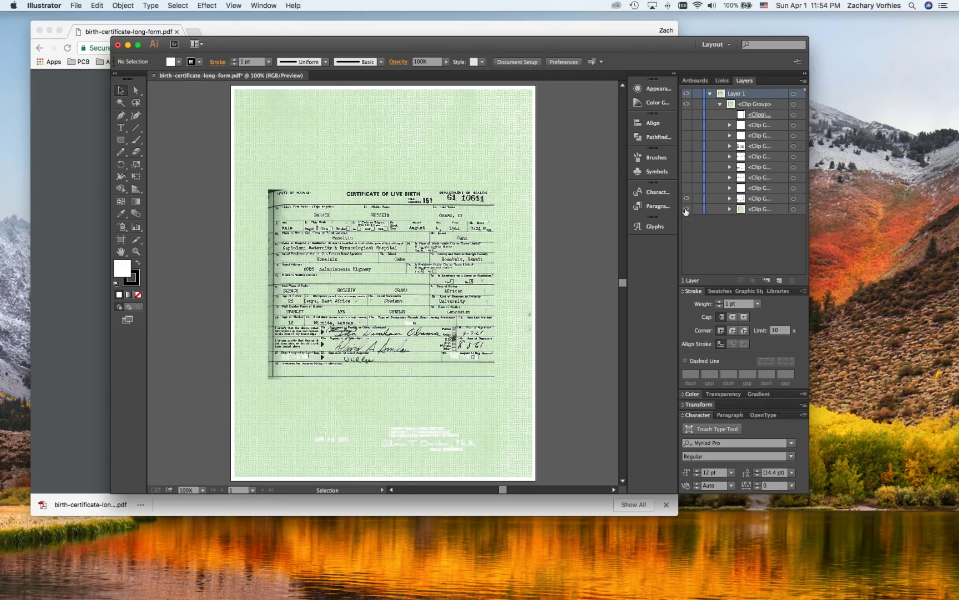
# Step: Hide the green background clip group and leave only the main text clip group visible
pyautogui.click(687, 199)
pyautogui.click(687, 199)
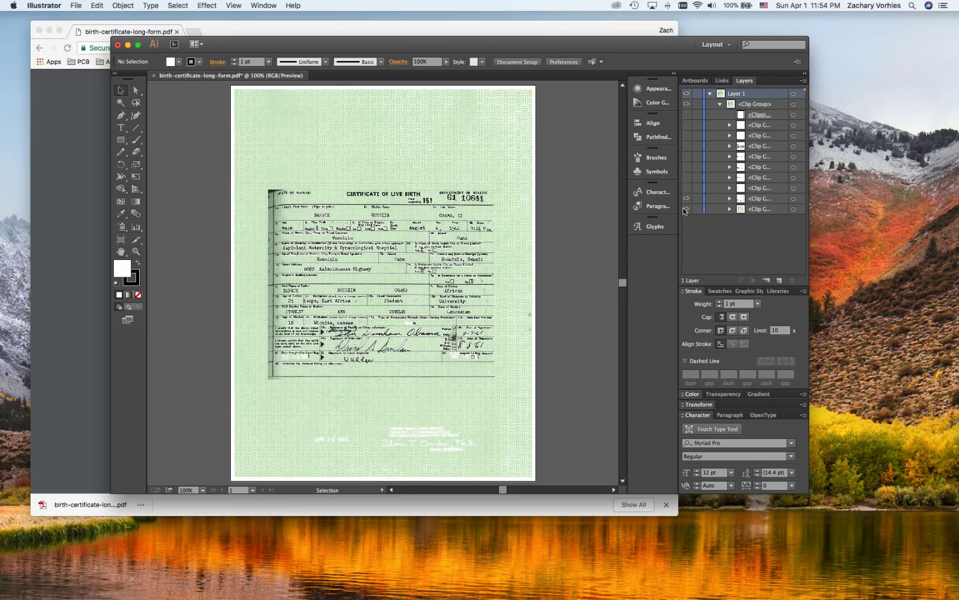
pyautogui.click(687, 209)
pyautogui.click(687, 199)
pyautogui.click(687, 199)
# Step: Zoom in to 300% on the isolated text and examine the certificate's header, file number and birth date fields
pyautogui.click(129, 254)
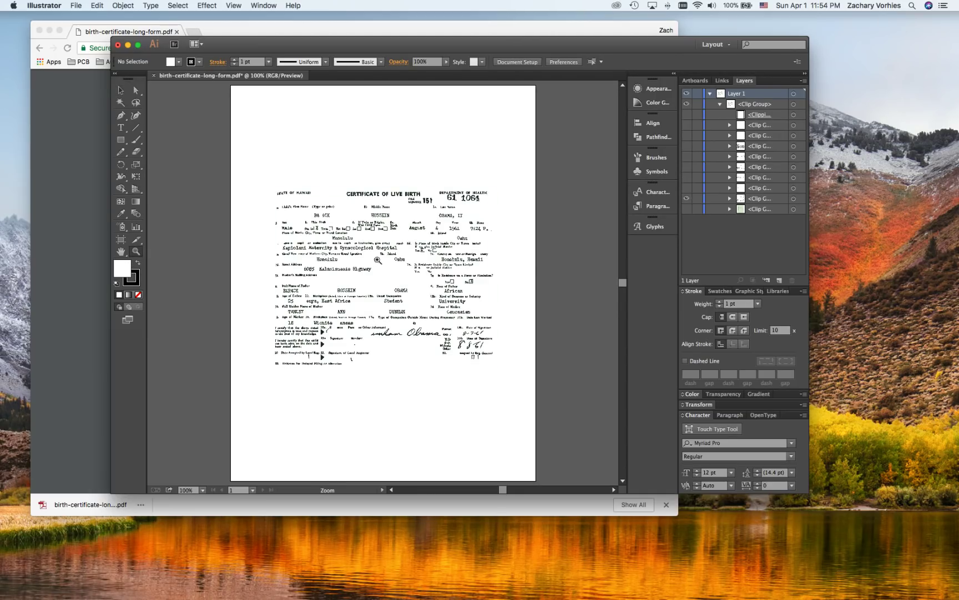
pyautogui.click(388, 250)
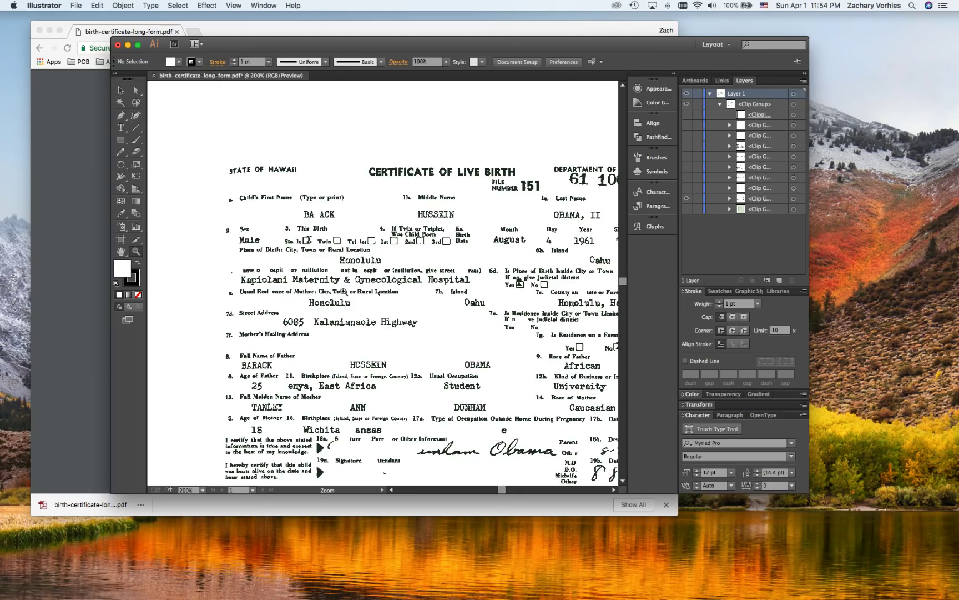
pyautogui.scroll(-3, 339, 289)
pyautogui.click(349, 231)
pyautogui.scroll(10, 349, 229)
pyautogui.hscroll(3, 422, 219)
pyautogui.scroll(-2, 536, 258)
pyautogui.hscroll(15, 536, 258)
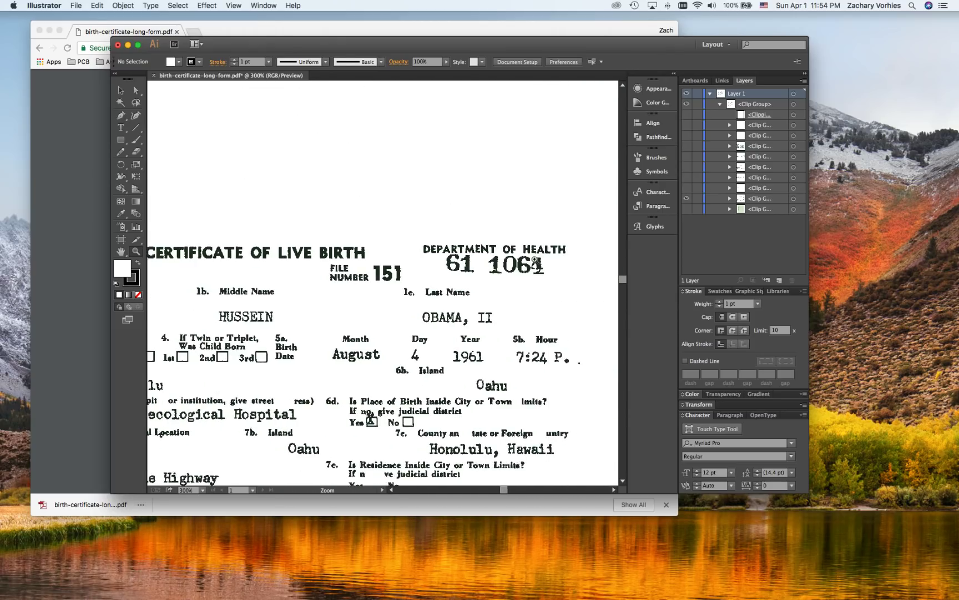
pyautogui.hscroll(-10, 358, 282)
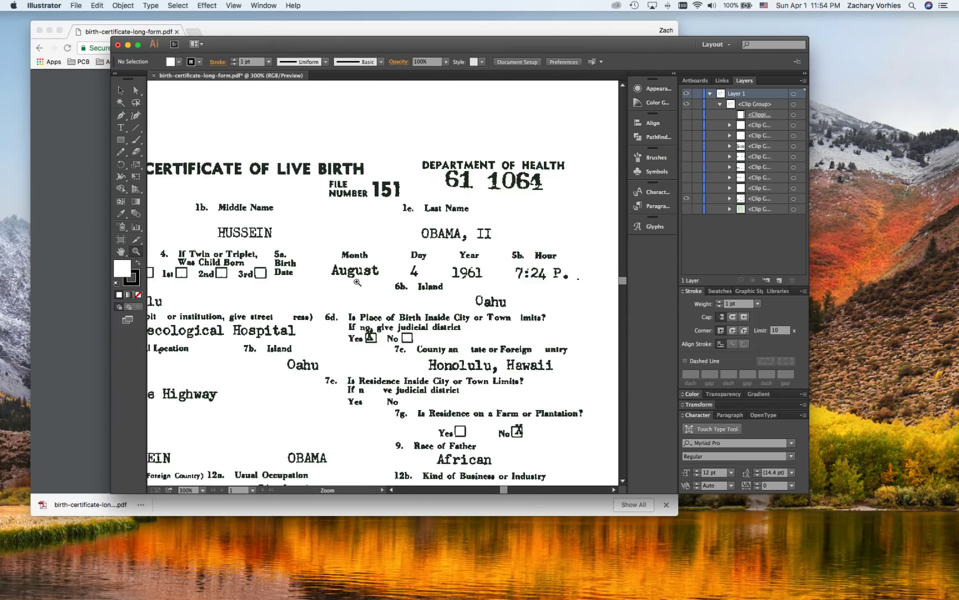
pyautogui.scroll(-3, 434, 312)
# Step: Compare the isolated text with the full form by toggling the green background clip group, checking the middle fields and the signature area
pyautogui.click(687, 208)
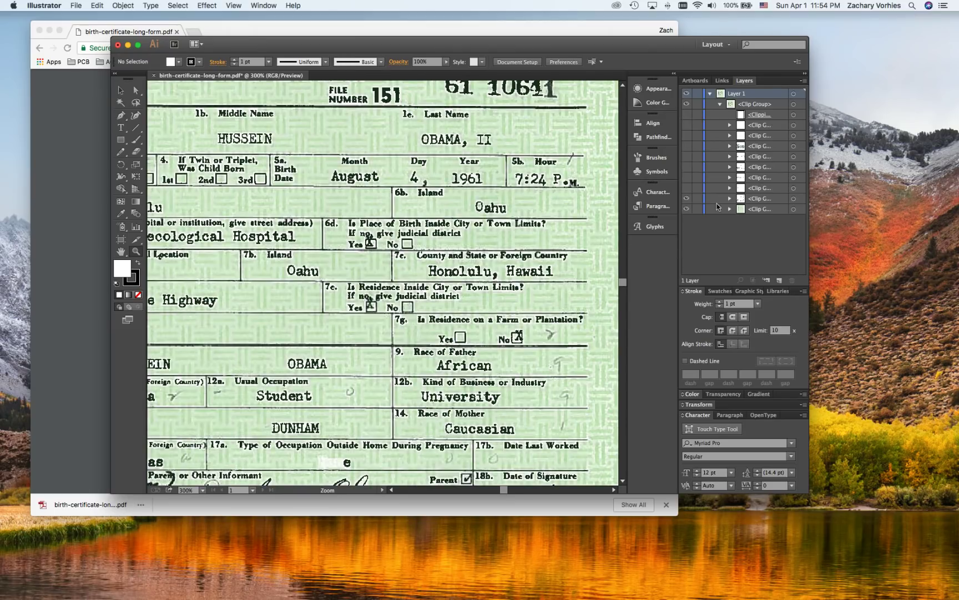
pyautogui.click(687, 210)
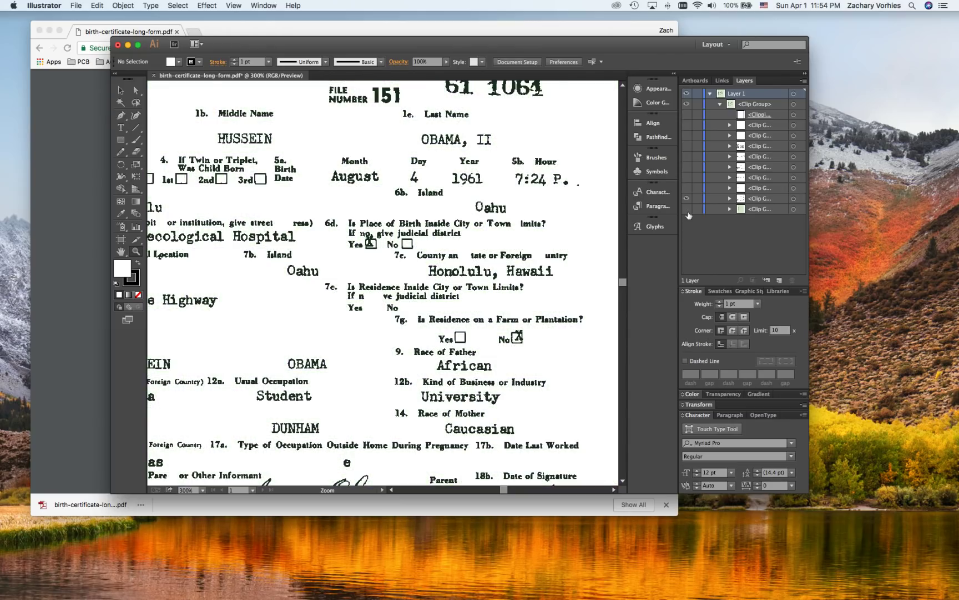
pyautogui.scroll(-5, 372, 404)
pyautogui.scroll(4, 372, 405)
pyautogui.hscroll(-5, 371, 405)
pyautogui.scroll(-6, 438, 422)
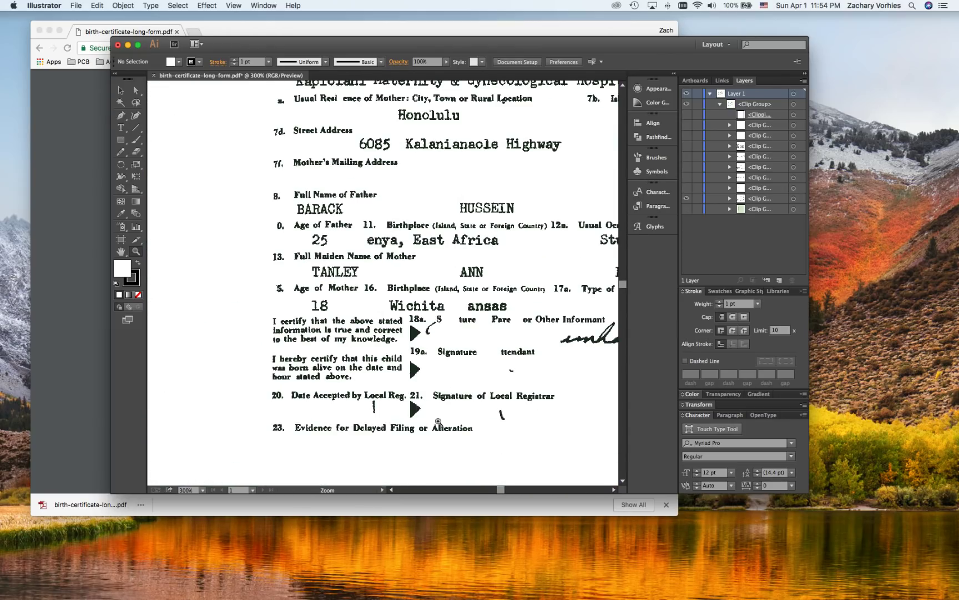
pyautogui.hscroll(2, 439, 422)
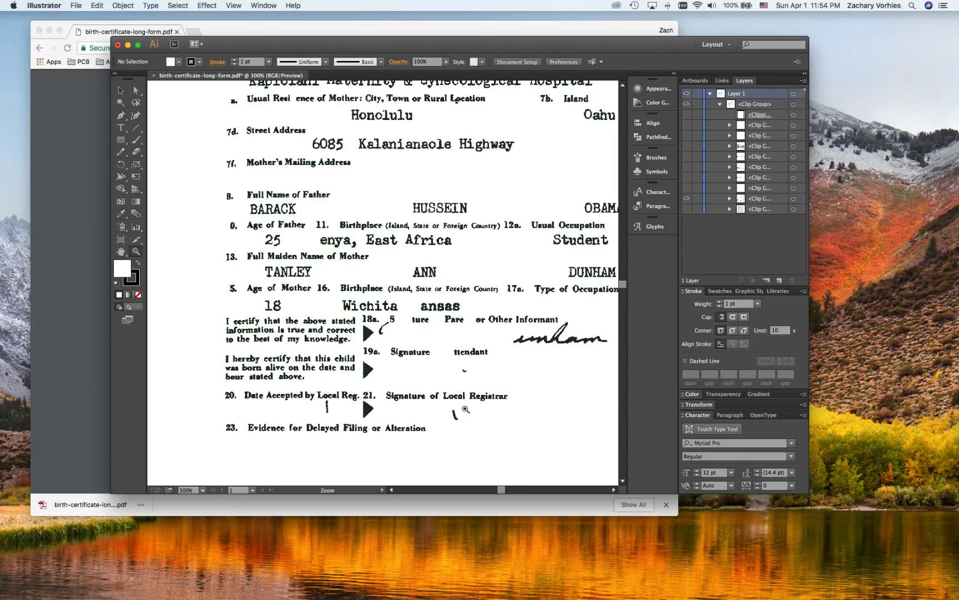
pyautogui.click(686, 210)
pyautogui.click(687, 209)
# Step: Examine the isolated text from the signature and registration date fields up to the Department of Health number
pyautogui.hscroll(5, 498, 342)
pyautogui.scroll(-5, 498, 342)
pyautogui.hscroll(7, 498, 342)
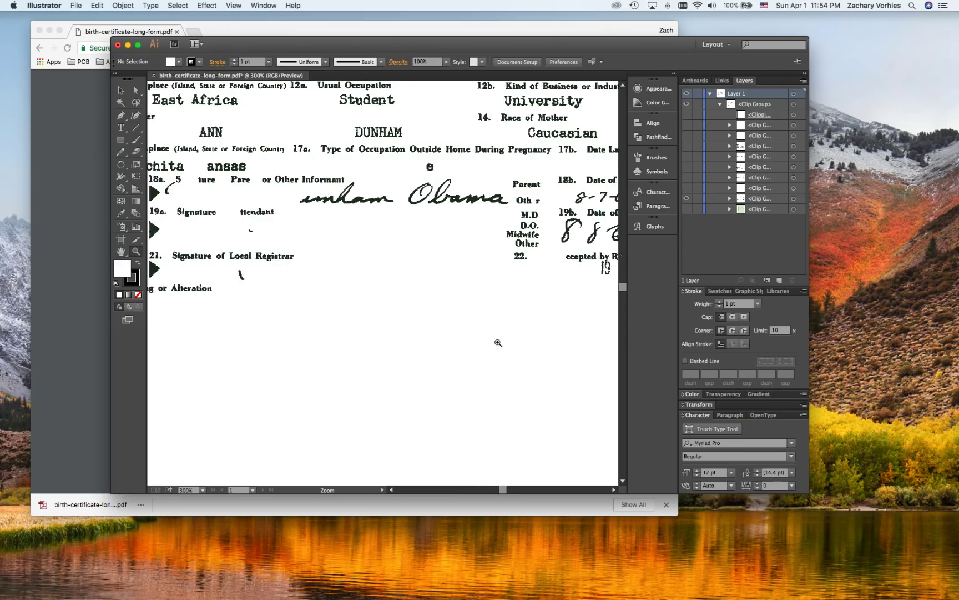
pyautogui.hscroll(2, 500, 337)
pyautogui.scroll(5, 501, 338)
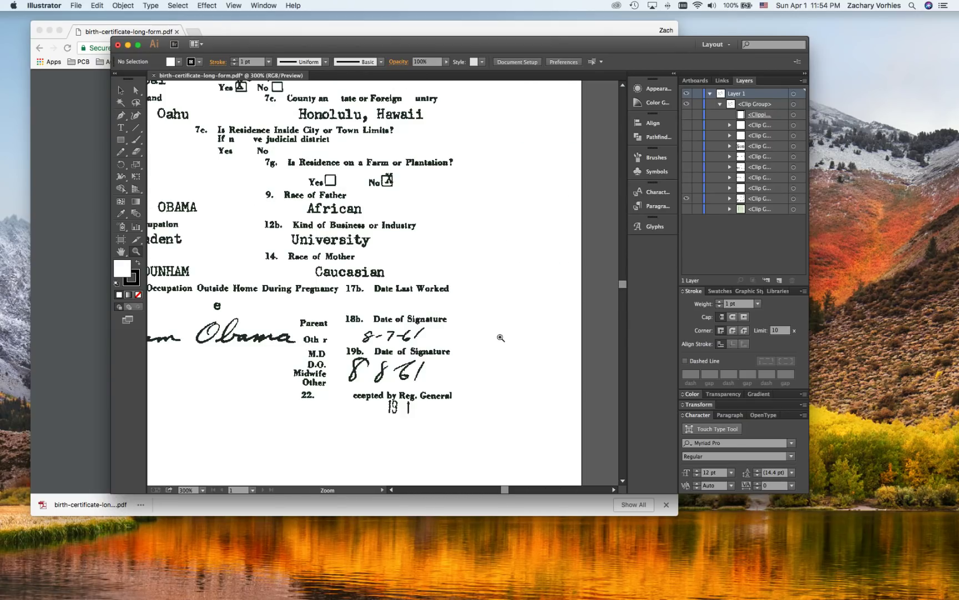
pyautogui.scroll(8, 501, 338)
pyautogui.hscroll(-3, 500, 337)
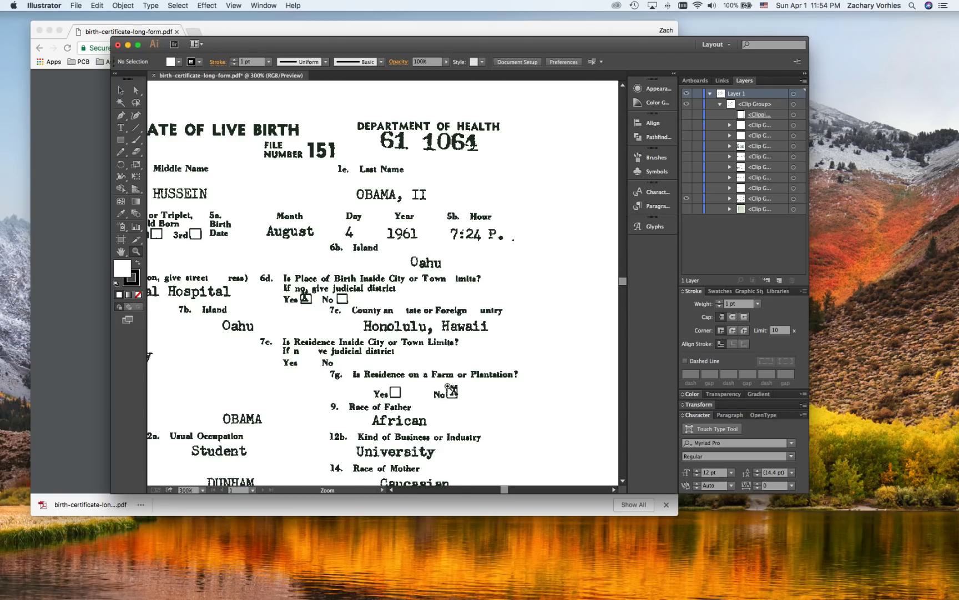
# Step: Show the green background clip group again behind the signature and registrar date fields
pyautogui.scroll(-2, 451, 385)
pyautogui.scroll(-6, 452, 385)
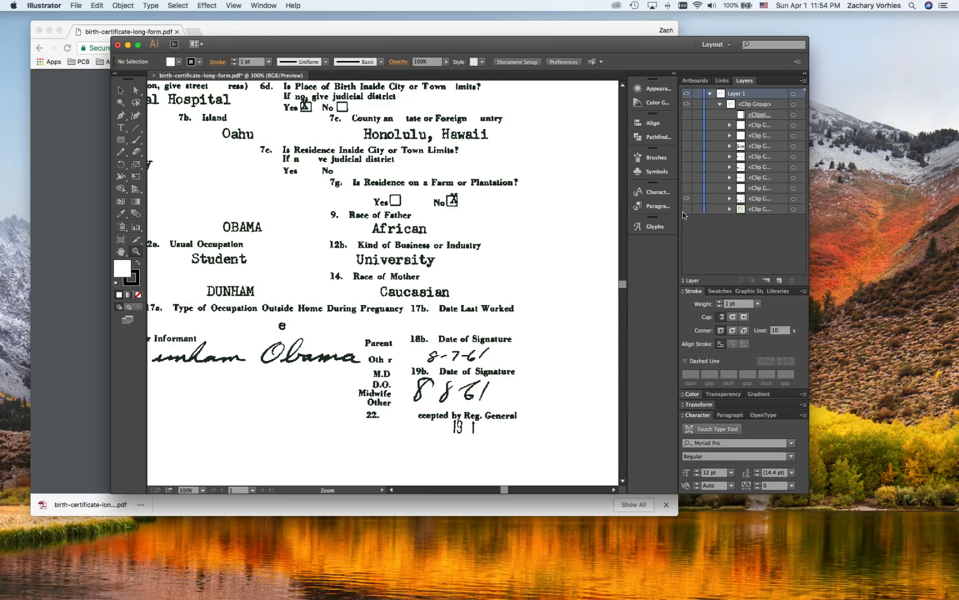
pyautogui.click(687, 209)
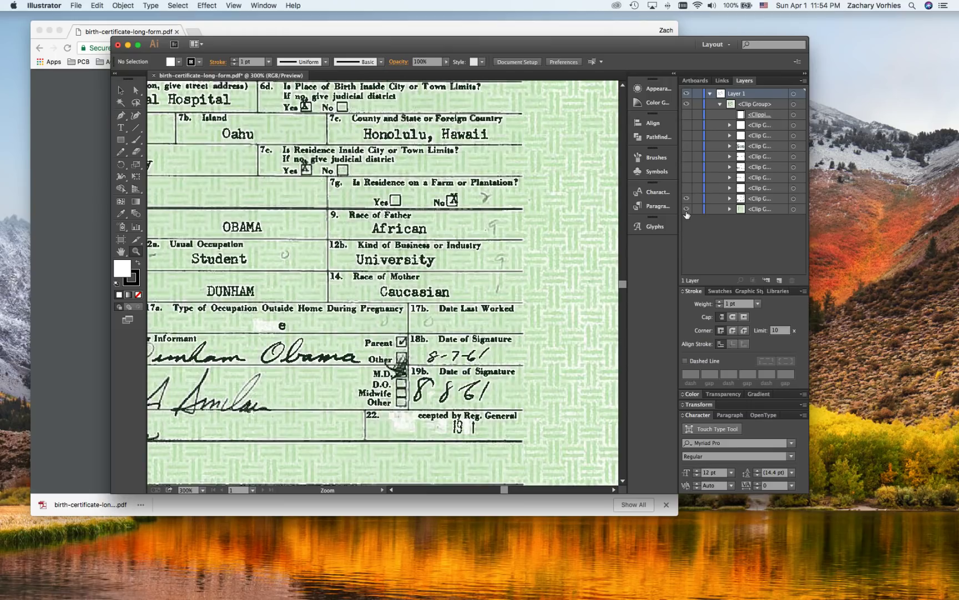
# Step: Show all the remaining hidden clip groups so every part of the certificate is displayed
pyautogui.click(687, 187)
pyautogui.click(686, 156)
pyautogui.click(686, 146)
pyautogui.click(686, 167)
pyautogui.click(688, 124)
pyautogui.click(686, 125)
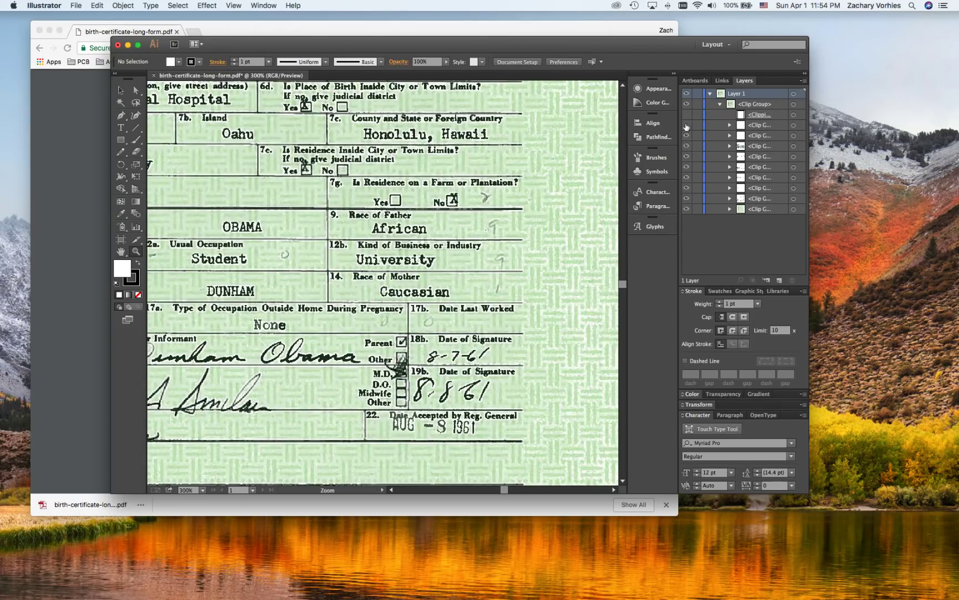
# Step: Hide the topmost clip group and the fourth to seventh ones, and move the Illustrator window clear of the browser's toolbar
pyautogui.click(687, 167)
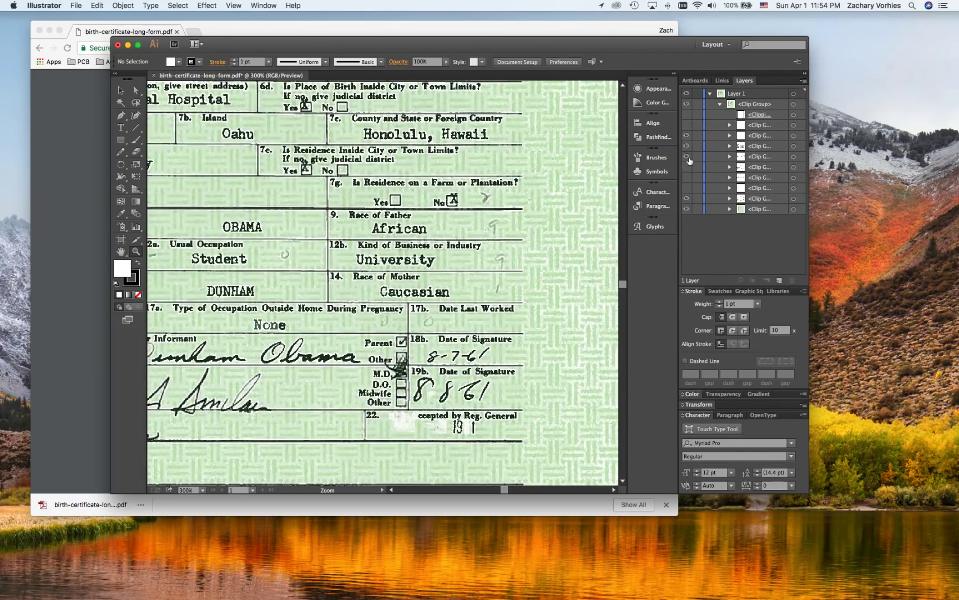
pyautogui.click(687, 156)
pyautogui.click(687, 156)
pyautogui.moveTo(563, 51); pyautogui.dragTo(618, 89)
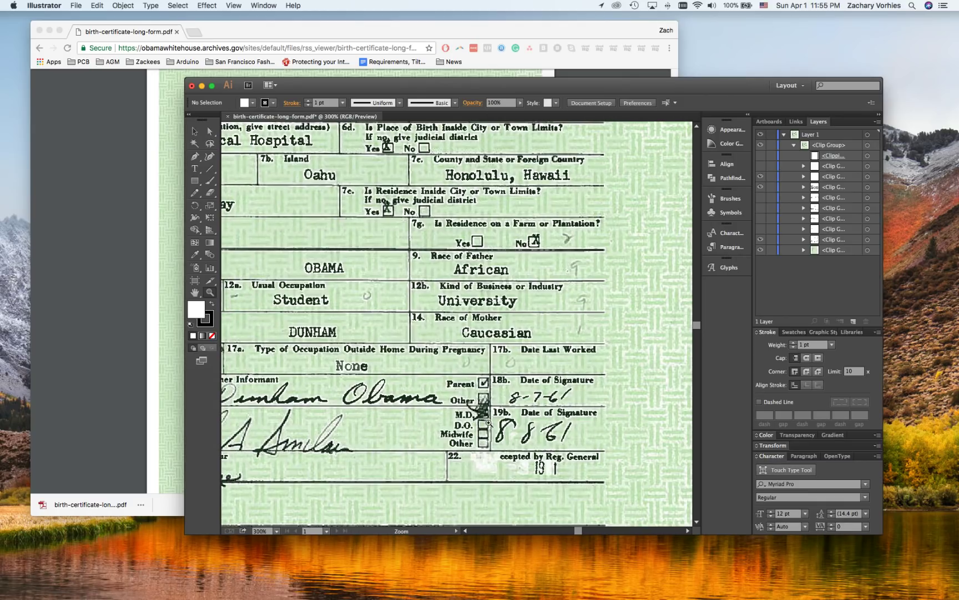
# Step: Hide the main form text clip group above the background and zoom to 600% on the form's lower-left cells
pyautogui.scroll(15, 488, 422)
pyautogui.scroll(-15, 489, 422)
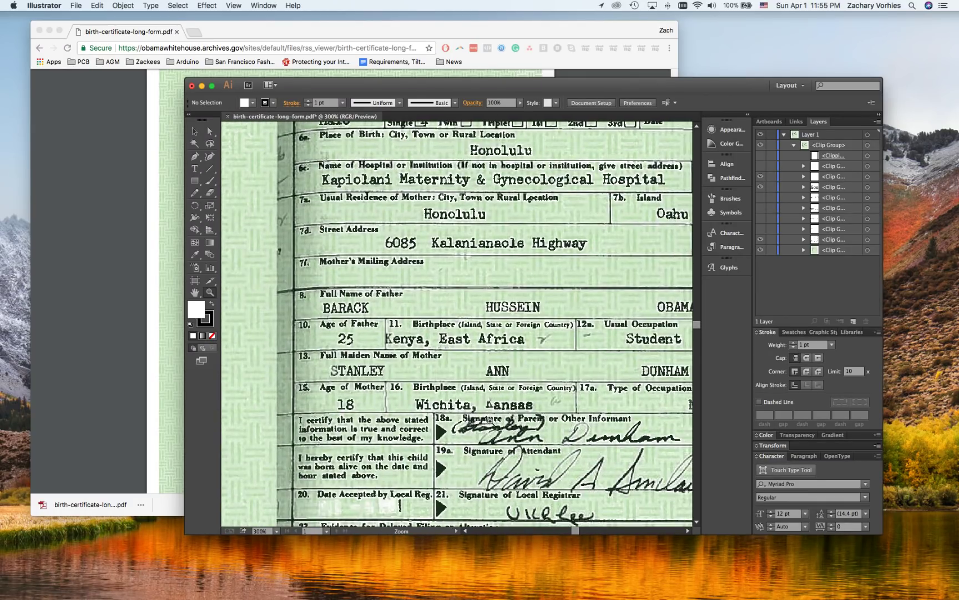
pyautogui.scroll(-8, 489, 420)
pyautogui.hscroll(3, 490, 421)
pyautogui.scroll(3, 490, 420)
pyautogui.hscroll(6, 490, 421)
pyautogui.click(761, 243)
pyautogui.hscroll(-5, 260, 300)
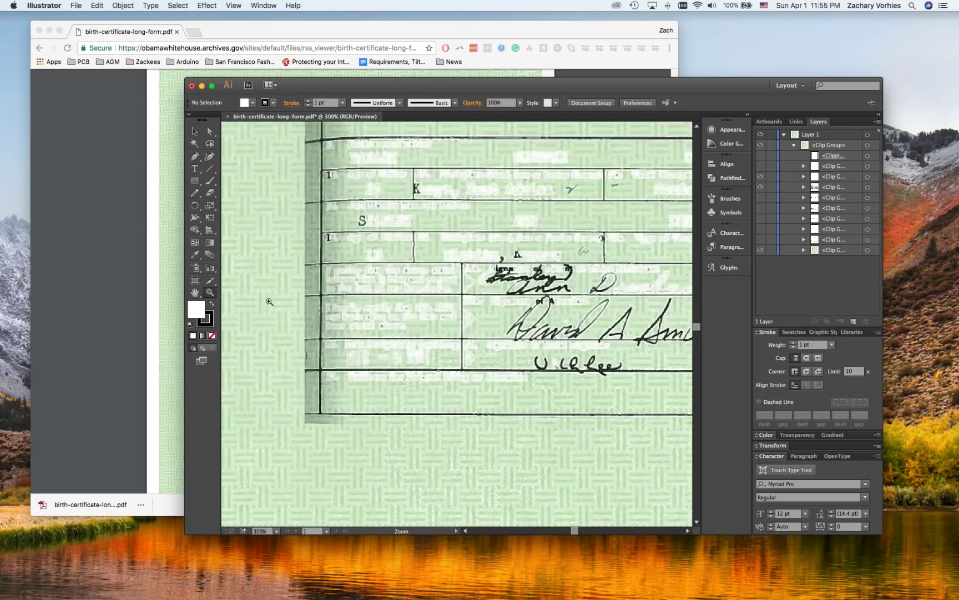
pyautogui.hscroll(-2, 270, 301)
pyautogui.click(476, 295)
pyautogui.click(479, 295)
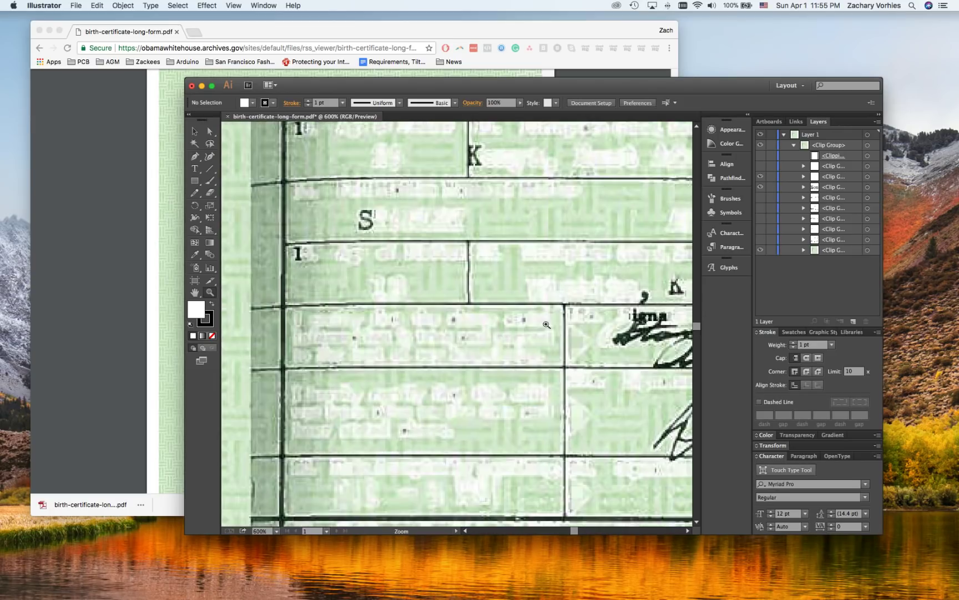
# Step: Toggle the green background clip group off and on, and hide the other two clip groups that are still displayed
pyautogui.click(761, 250)
pyautogui.click(761, 250)
pyautogui.click(760, 251)
pyautogui.click(761, 251)
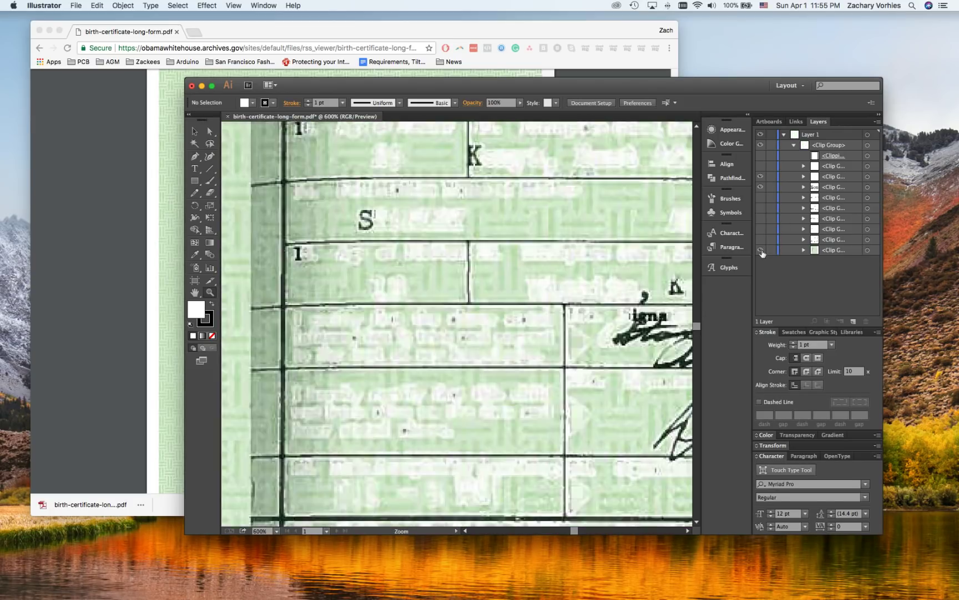
pyautogui.click(761, 179)
# Step: Examine the isolated green background layer across the signature fields and up to the occupation fields
pyautogui.hscroll(5, 592, 347)
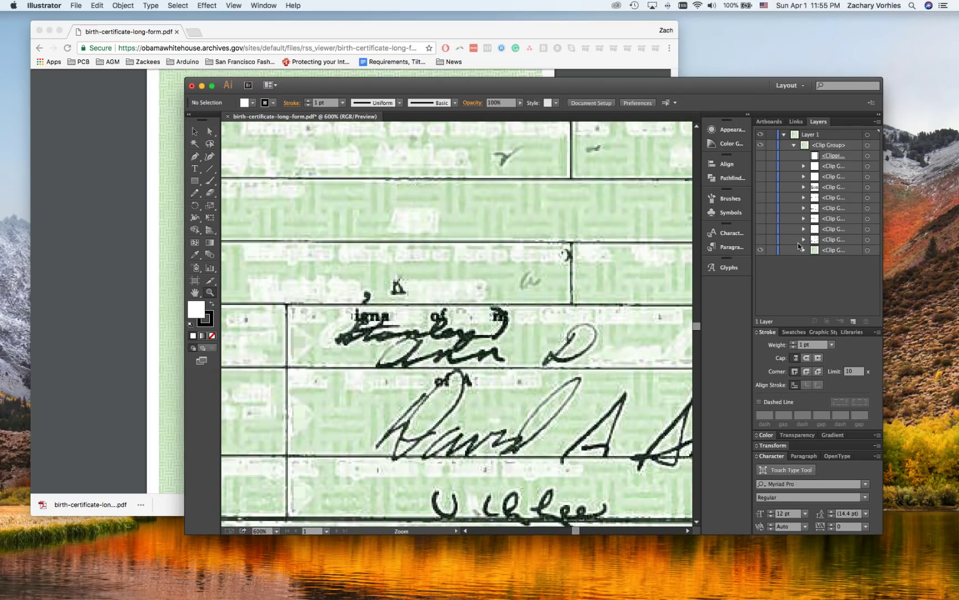
pyautogui.scroll(-4, 549, 402)
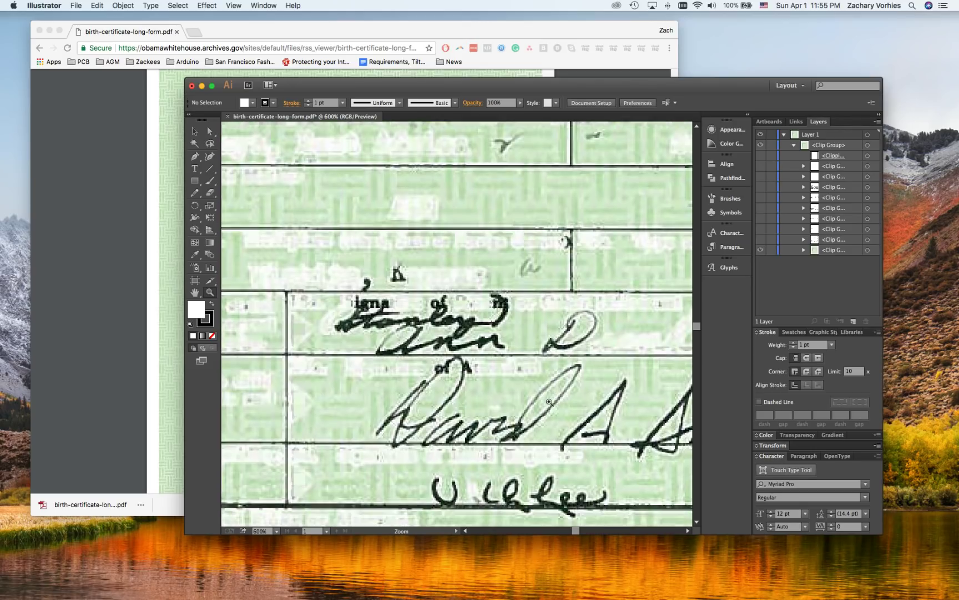
pyautogui.hscroll(3, 550, 401)
pyautogui.hscroll(6, 550, 401)
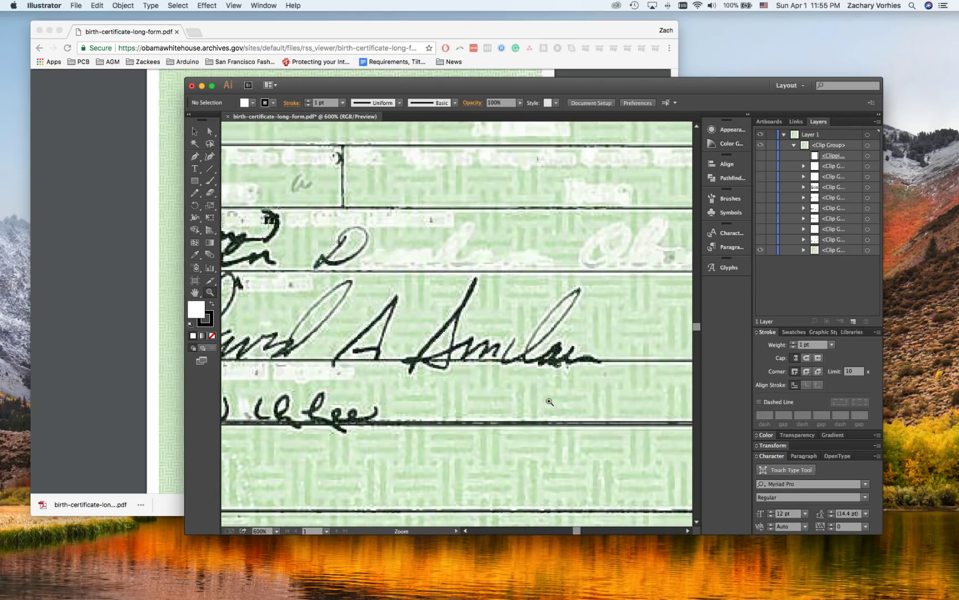
pyautogui.hscroll(-2, 550, 401)
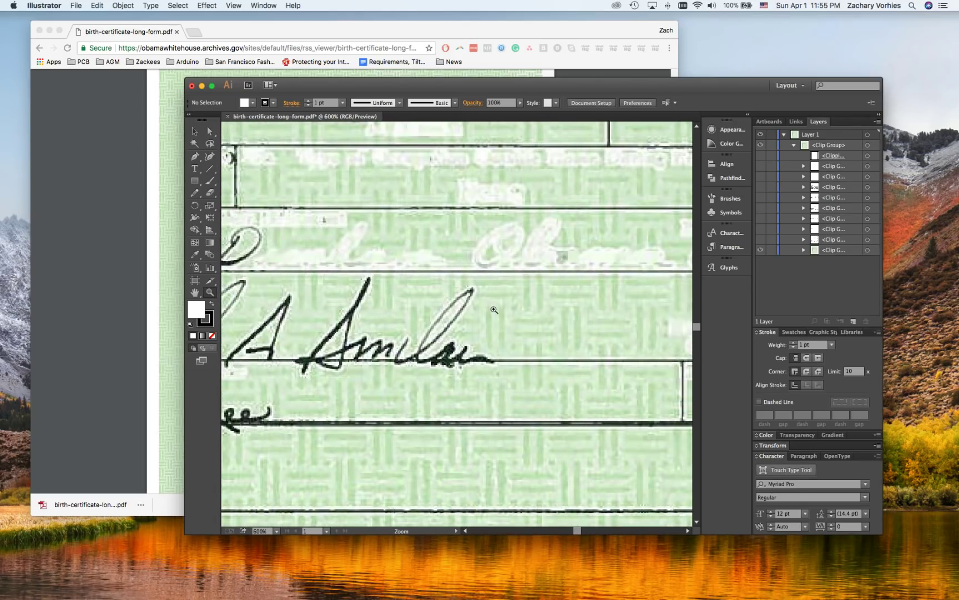
pyautogui.scroll(5, 550, 402)
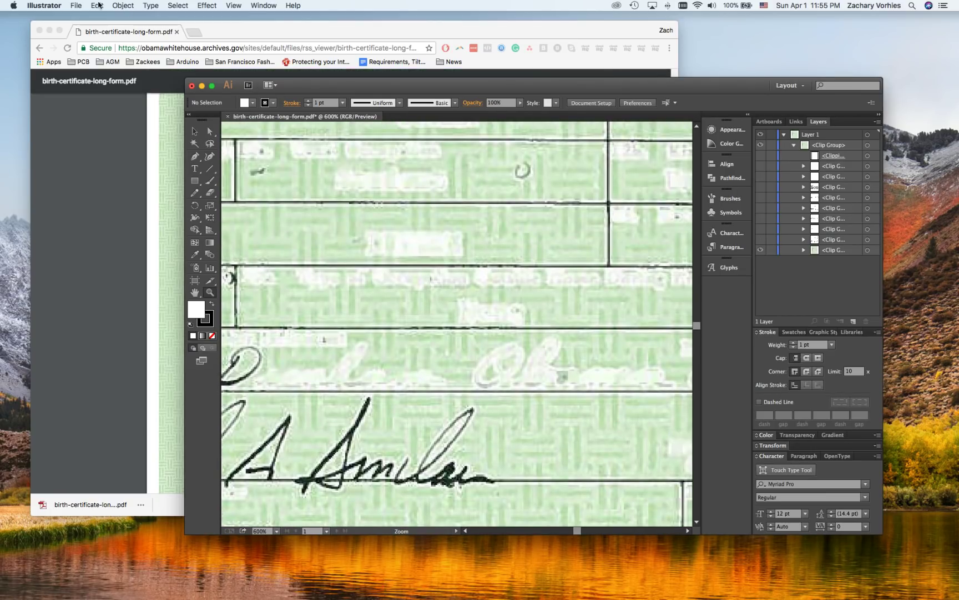
pyautogui.click(79, 4)
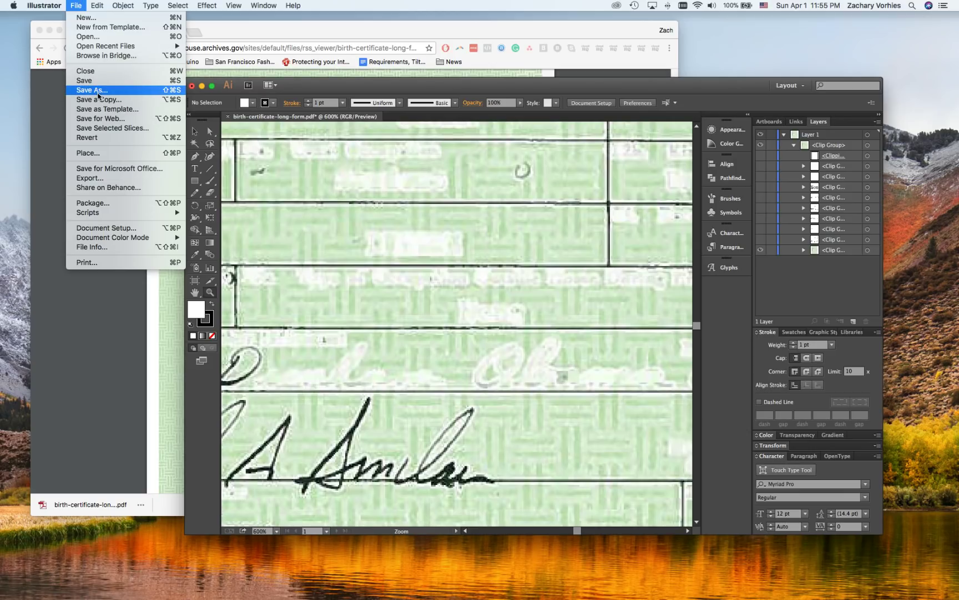
pyautogui.click(92, 178)
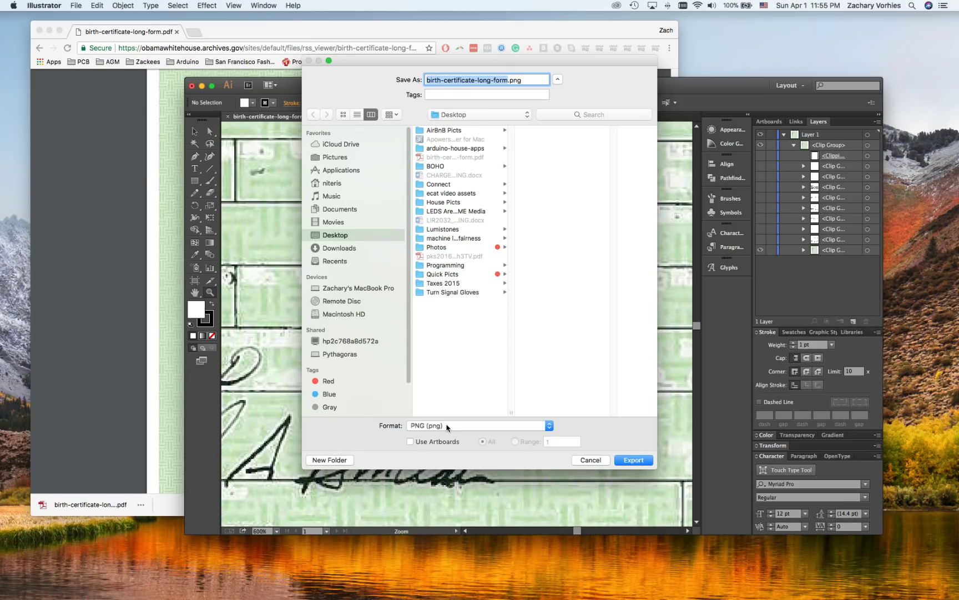
pyautogui.click(444, 427)
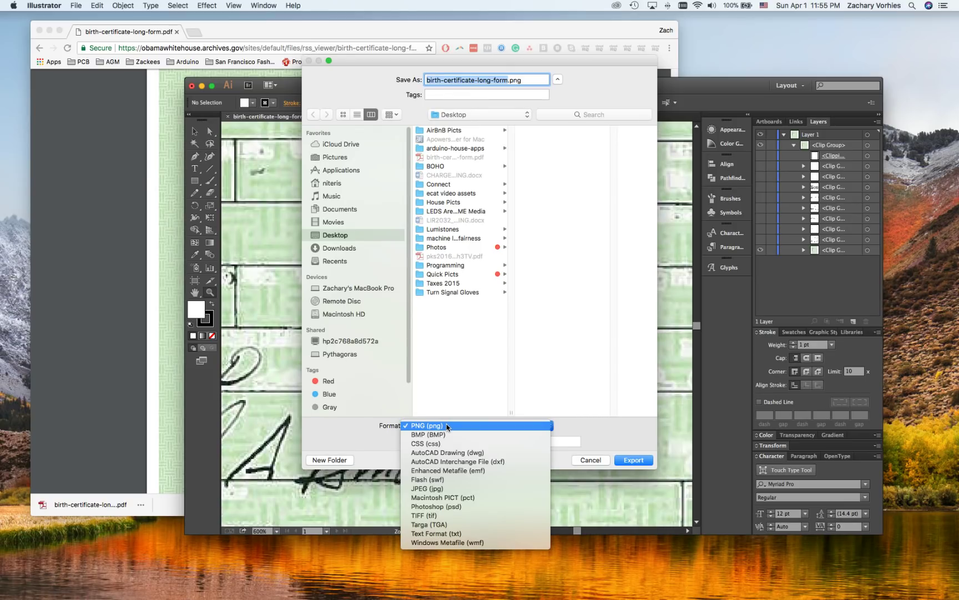
pyautogui.click(587, 467)
pyautogui.click(589, 460)
# Step: Save the document as Adobe PDF over birth-certificate-long-form.pdf on the Desktop, with Preserve Illustrator Editing Capabilities turned off
pyautogui.click(76, 7)
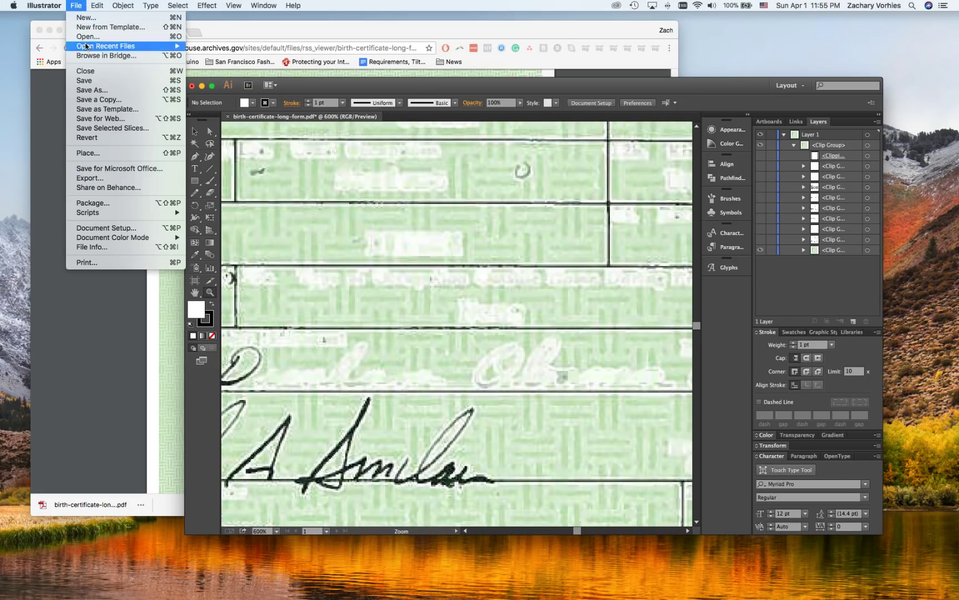
pyautogui.click(127, 90)
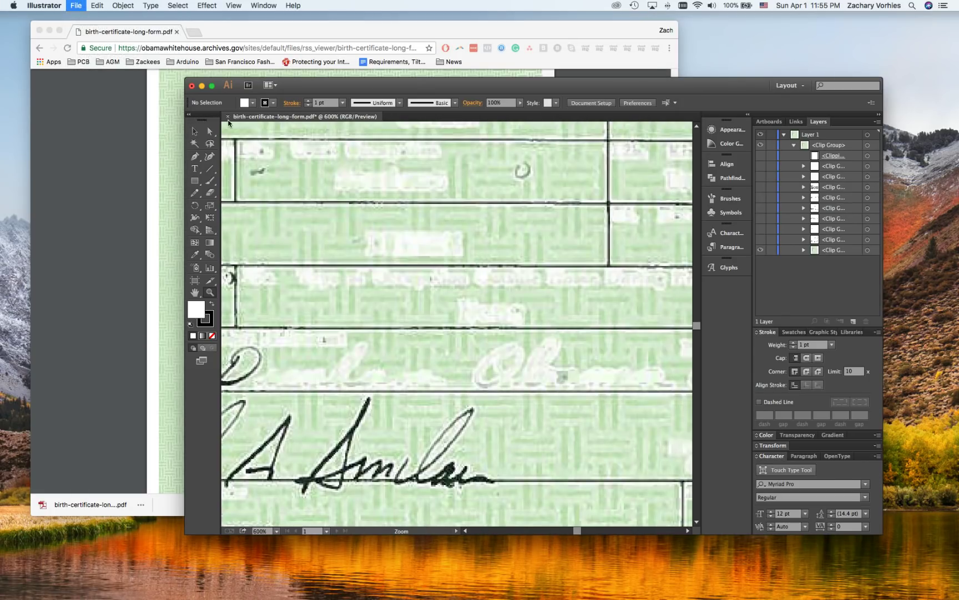
pyautogui.click(642, 461)
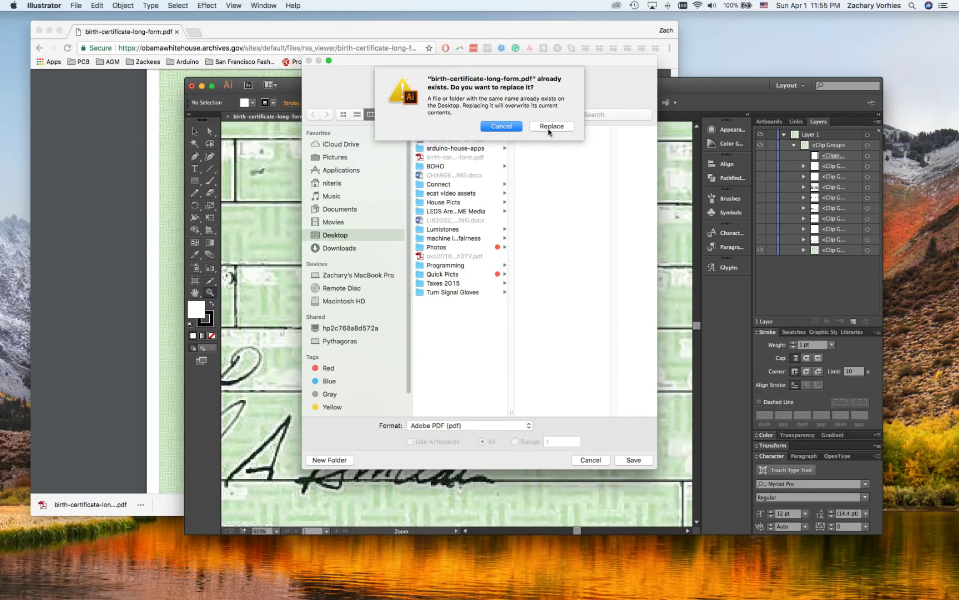
pyautogui.click(550, 128)
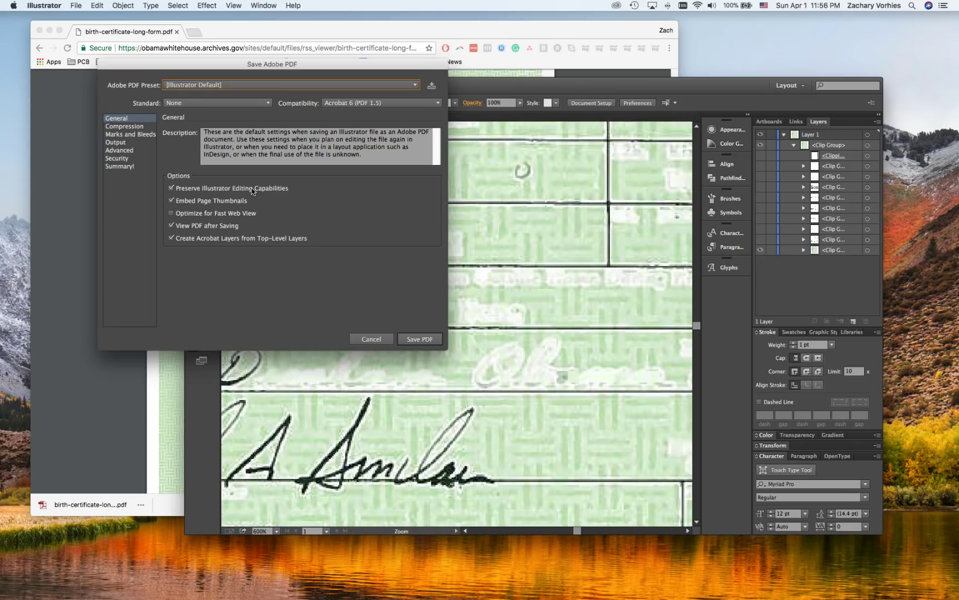
pyautogui.click(172, 188)
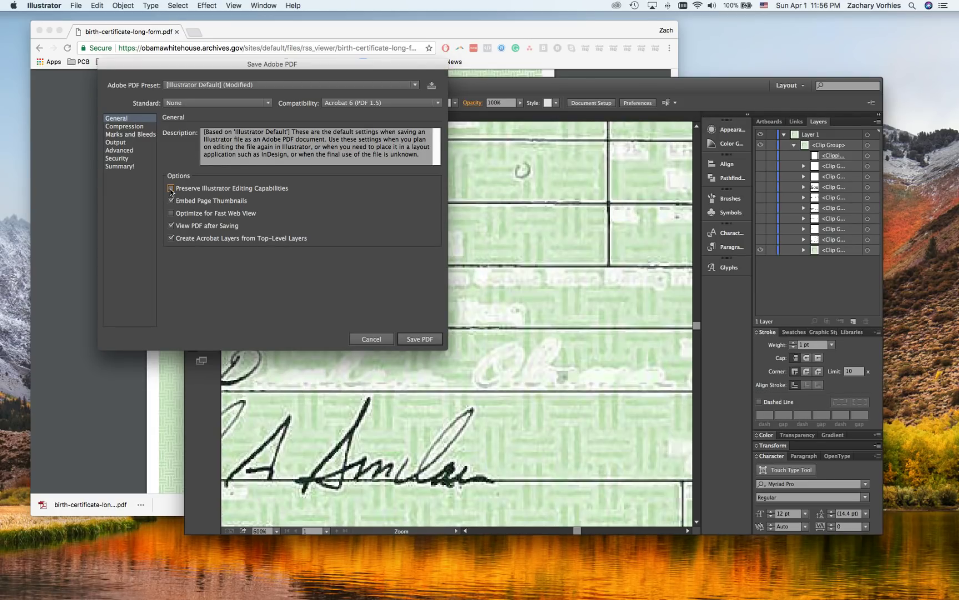
pyautogui.click(426, 338)
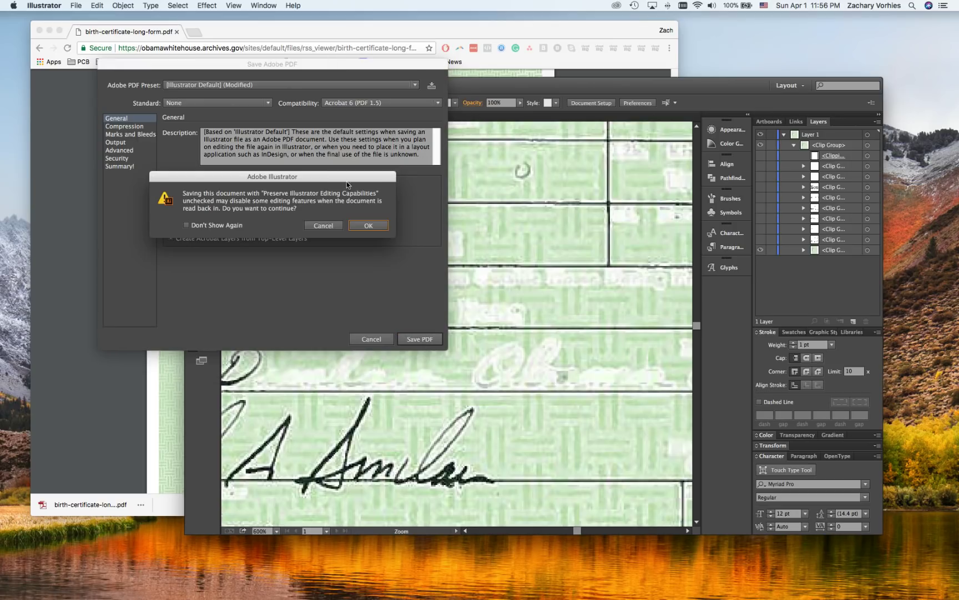
pyautogui.click(382, 234)
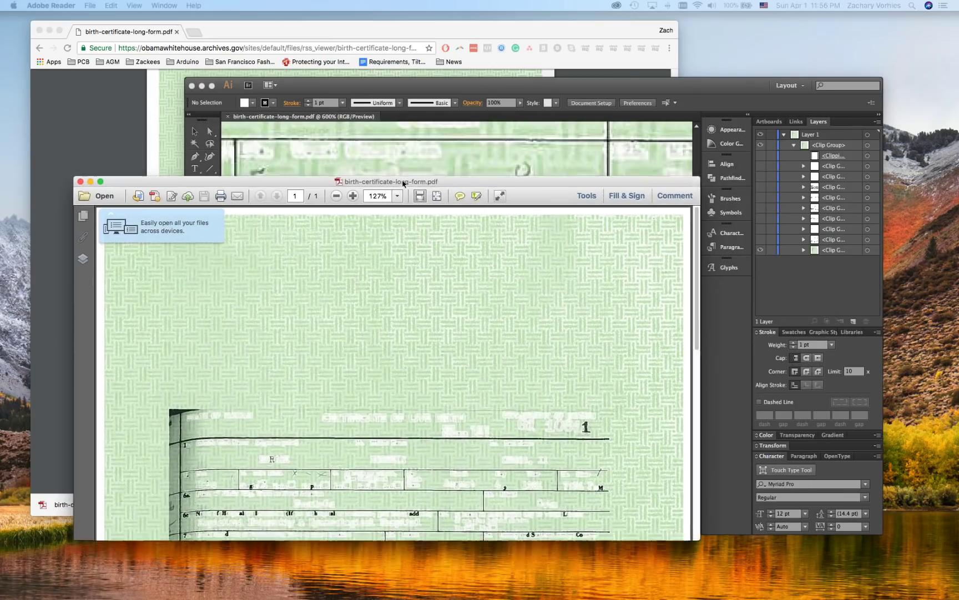
# Step: Review the saved PDF in Adobe Reader down to the signatures and footer stamp, and move its window aside
pyautogui.scroll(-5, 458, 462)
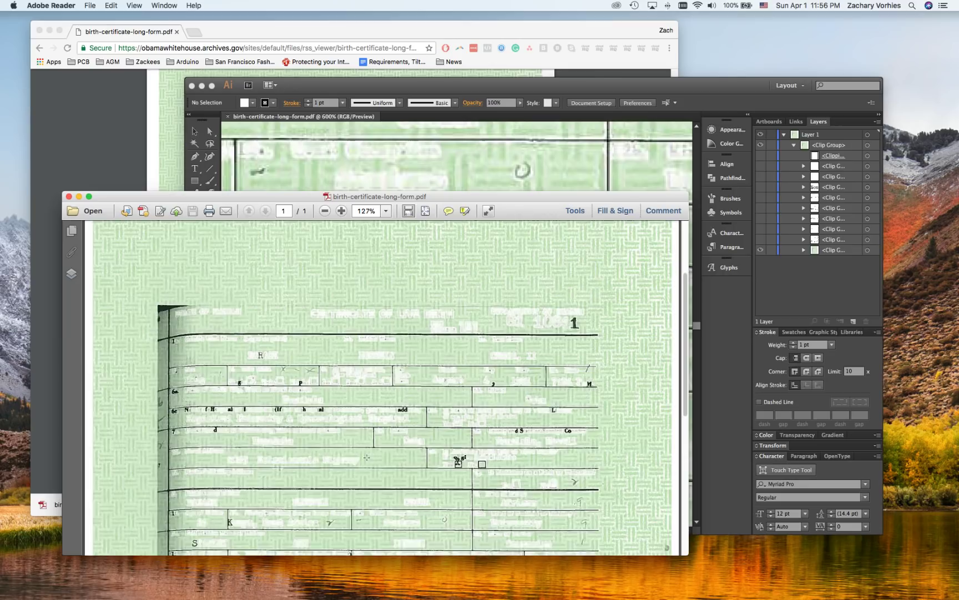
pyautogui.scroll(-5, 367, 457)
pyautogui.scroll(5, 333, 389)
pyautogui.scroll(-8, 302, 313)
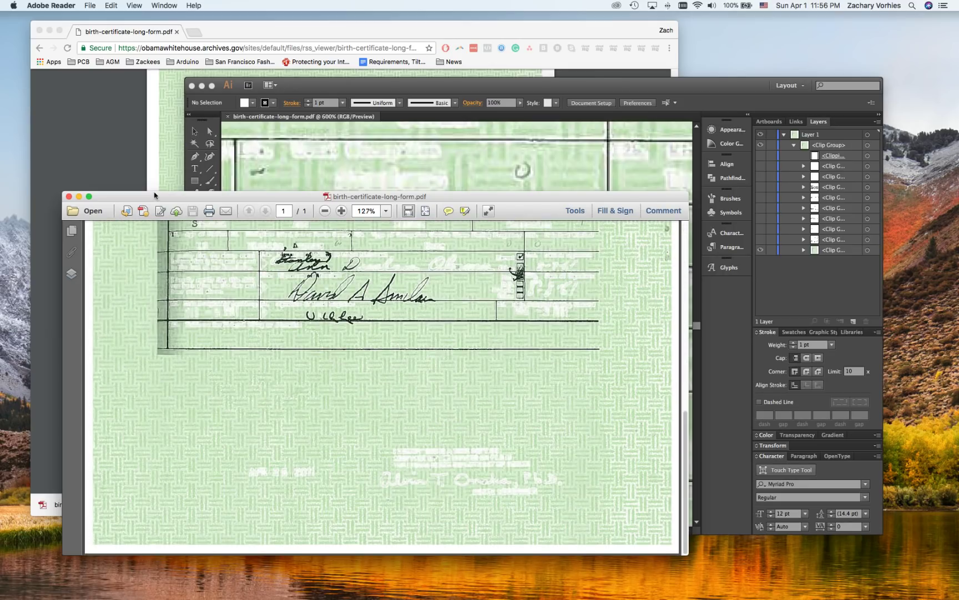
pyautogui.moveTo(145, 200); pyautogui.dragTo(382, 197)
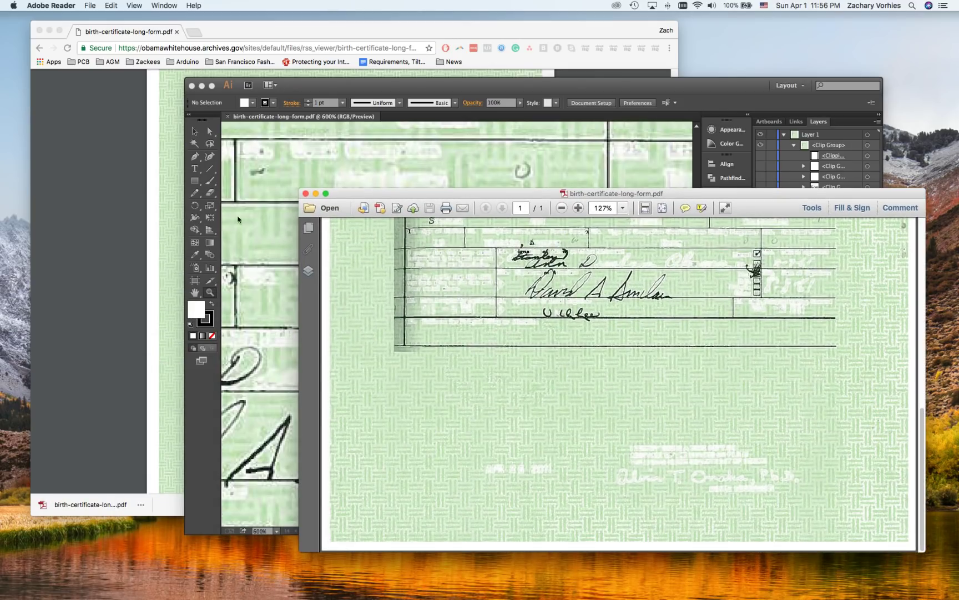
pyautogui.moveTo(300, 190); pyautogui.dragTo(524, 184)
# Step: Back in Illustrator, show the five clip groups directly above the background and zoom to 800% on the mother's birthplace and signature fields
pyautogui.click(461, 296)
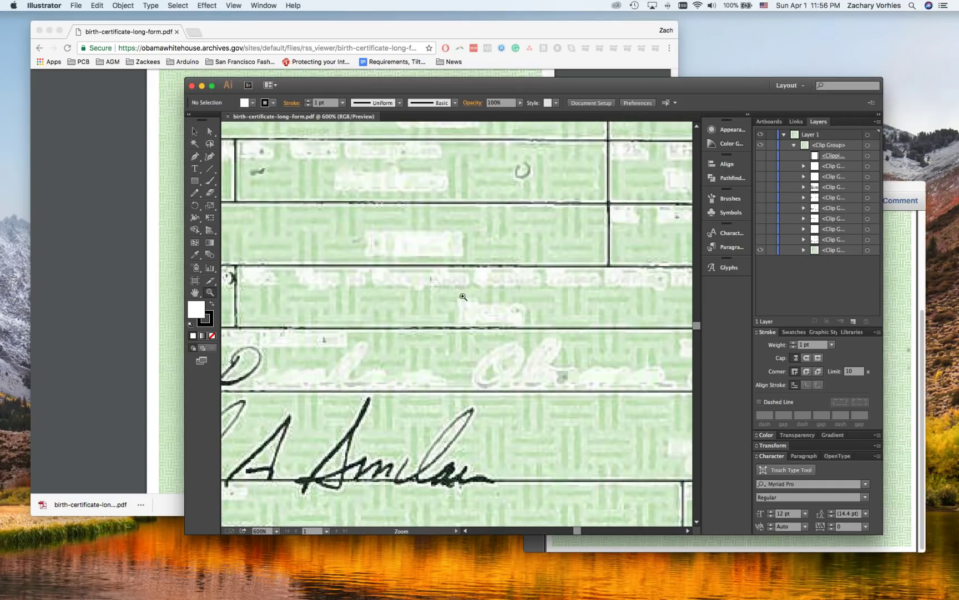
pyautogui.moveTo(760, 239); pyautogui.dragTo(760, 197)
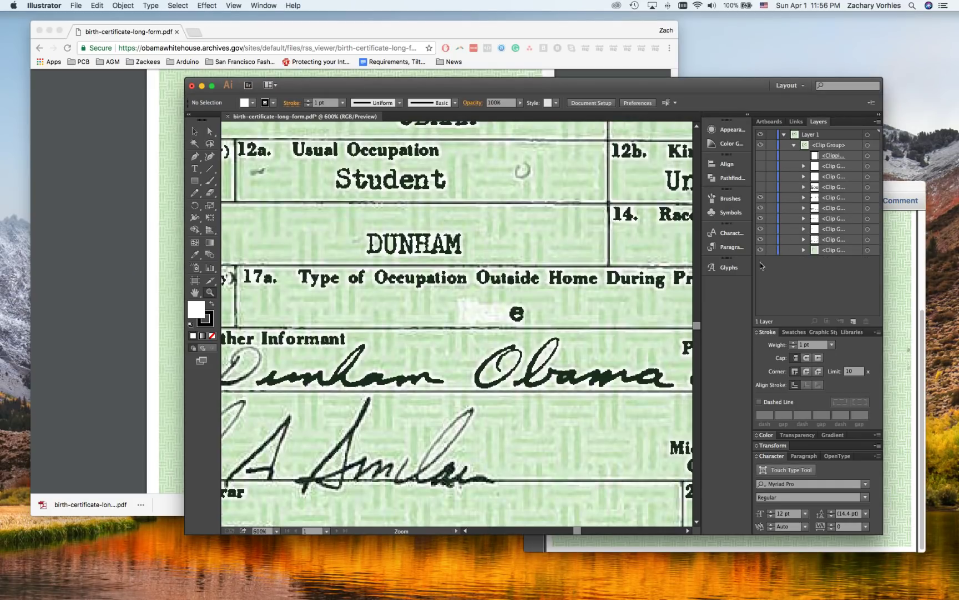
pyautogui.scroll(-8, 396, 284)
pyautogui.scroll(10, 396, 283)
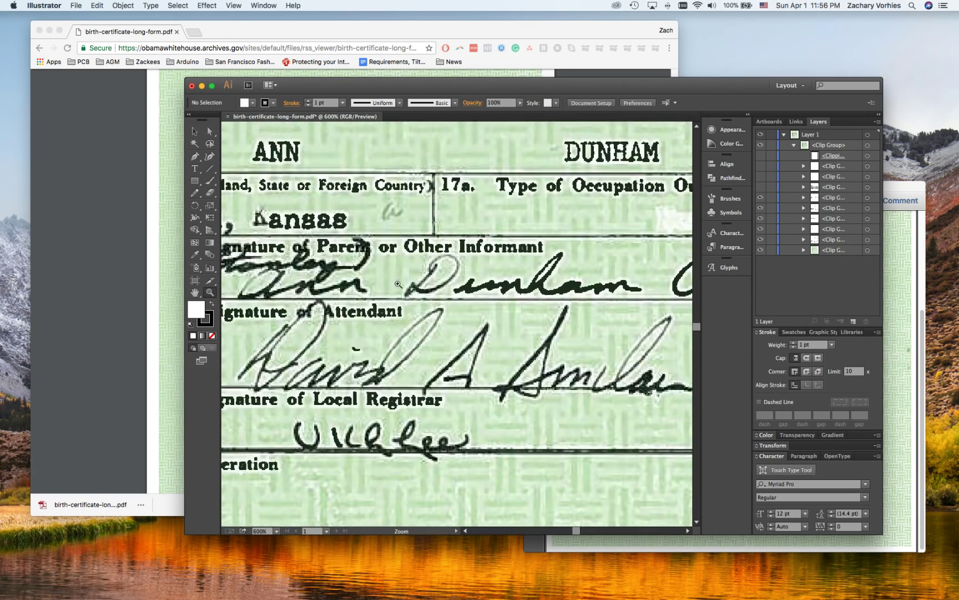
pyautogui.click(518, 288)
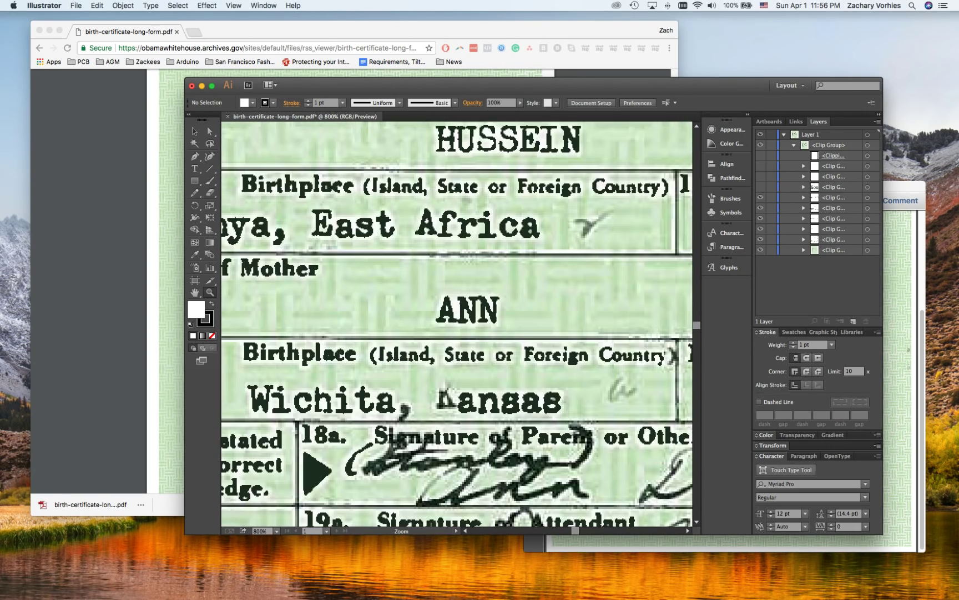